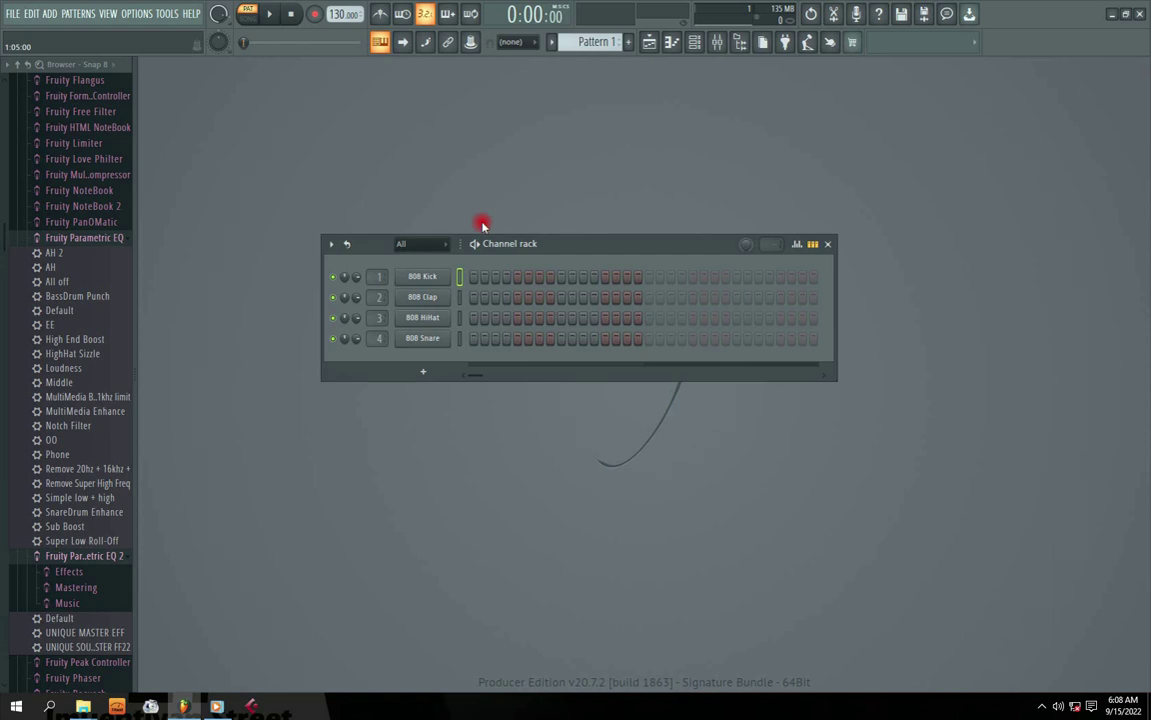
Step: Collapse the browser to its top-level folders and bring up the FILE menu's recent projects
{"action": "left_click", "coordinate": [17, 63]}
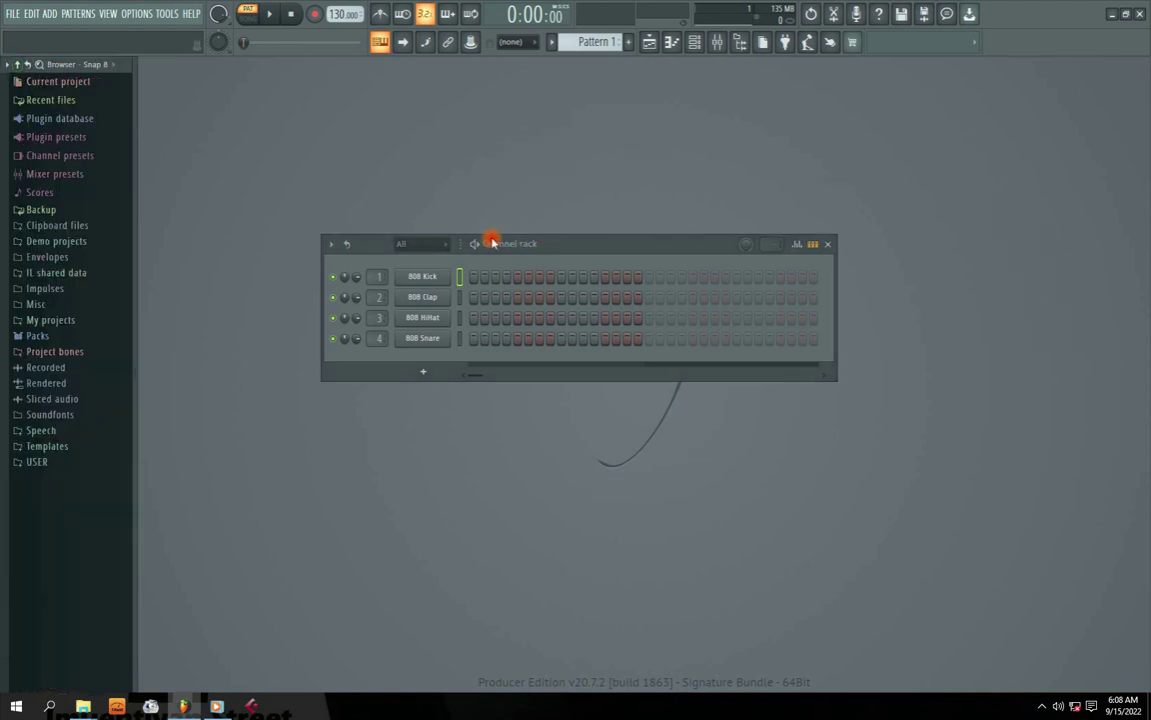
{"action": "mouse_move", "coordinate": [540, 244]}
{"action": "left_mouse_down"}
{"action": "mouse_move", "coordinate": [518, 264]}
{"action": "mouse_move", "coordinate": [555, 227]}
{"action": "left_mouse_up"}
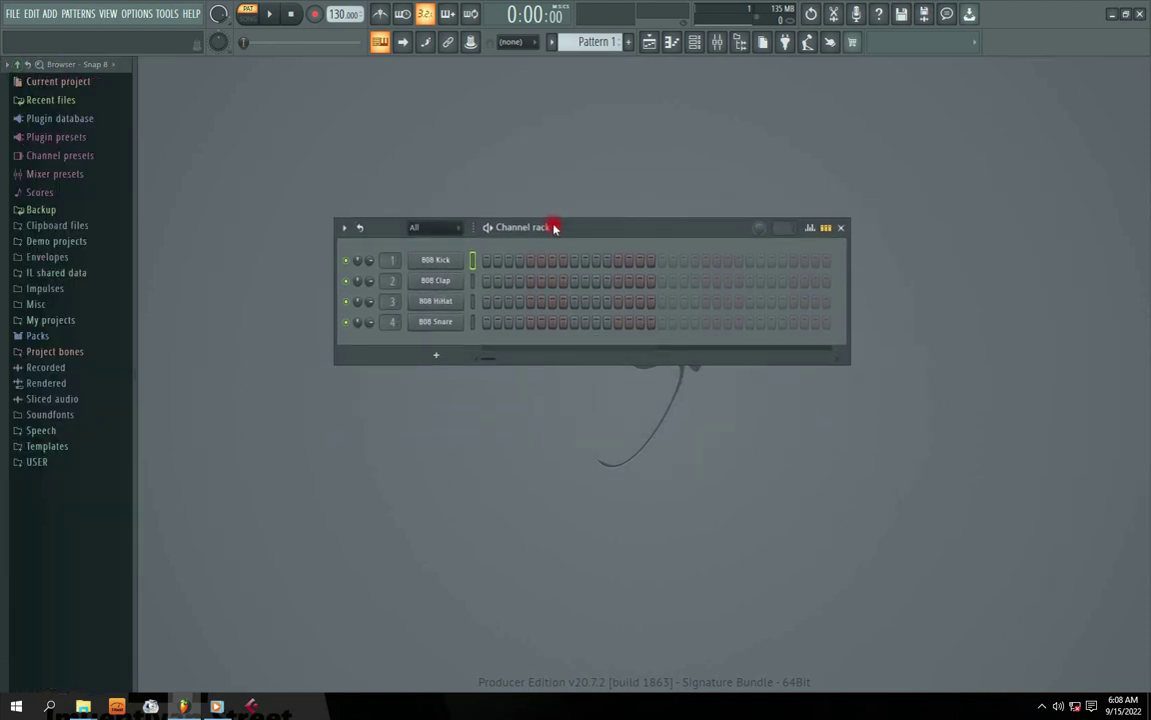
{"action": "left_click", "coordinate": [13, 14]}
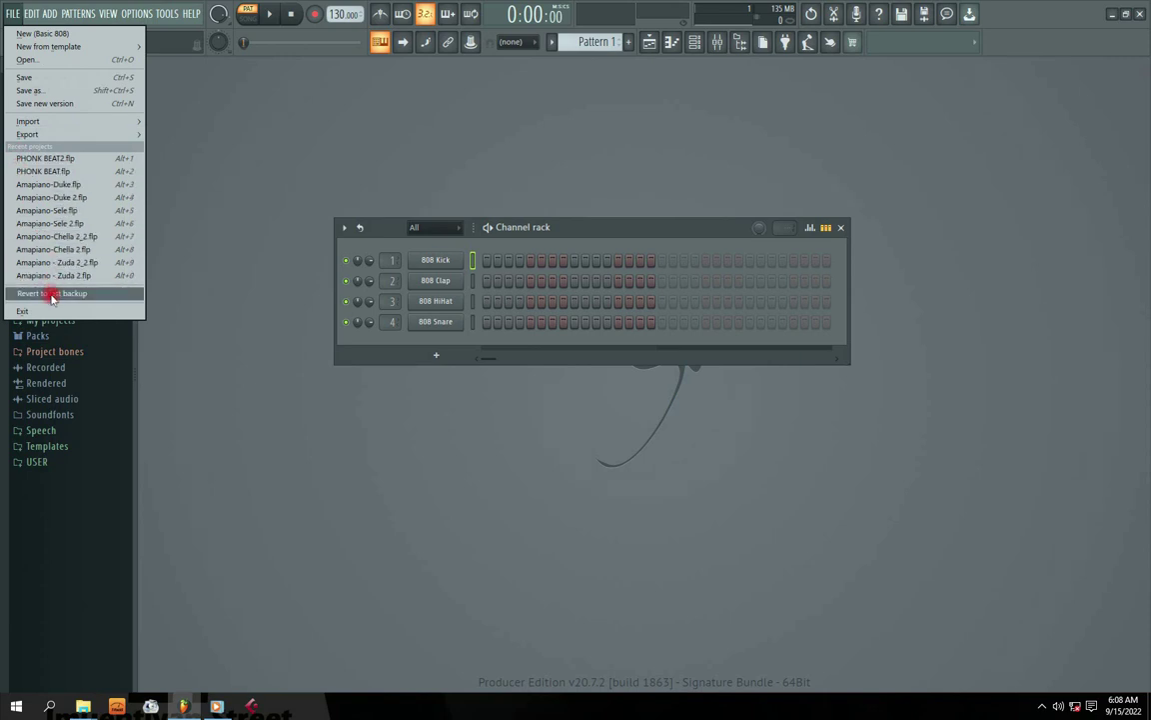
Step: Open the PHONK BEAT2.flp project and bring up the Playlist
{"action": "left_click", "coordinate": [40, 159]}
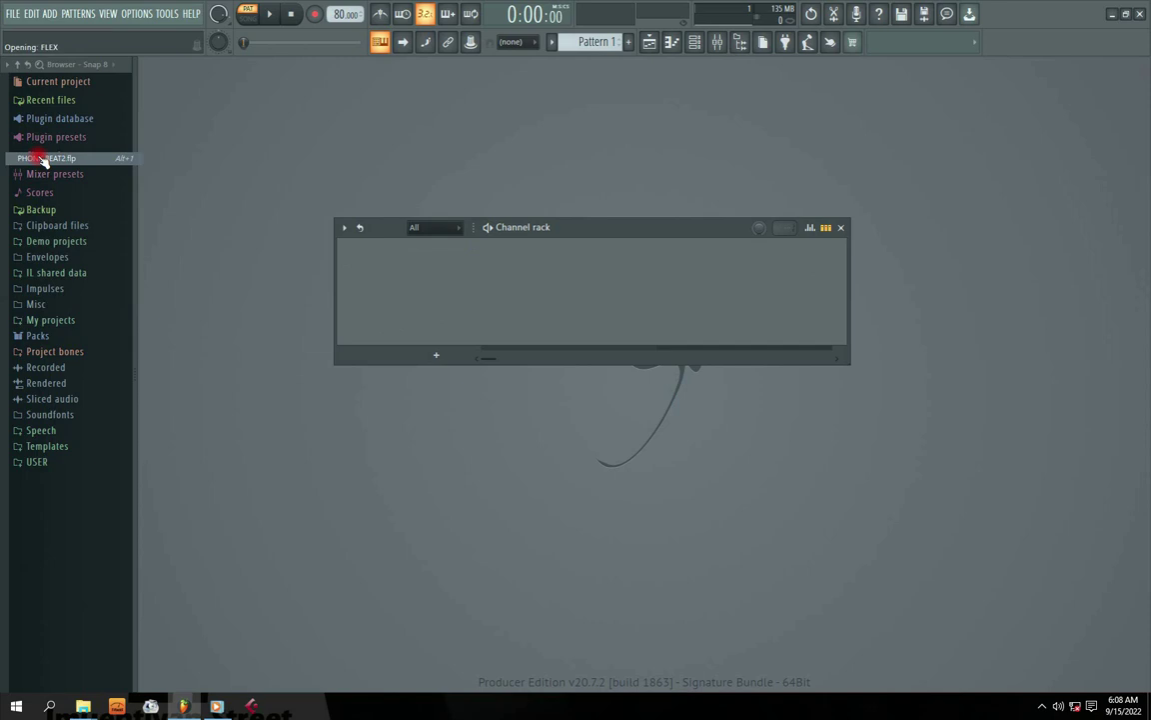
{"action": "left_click_drag", "start_coordinate": [565, 228], "coordinate": [514, 237]}
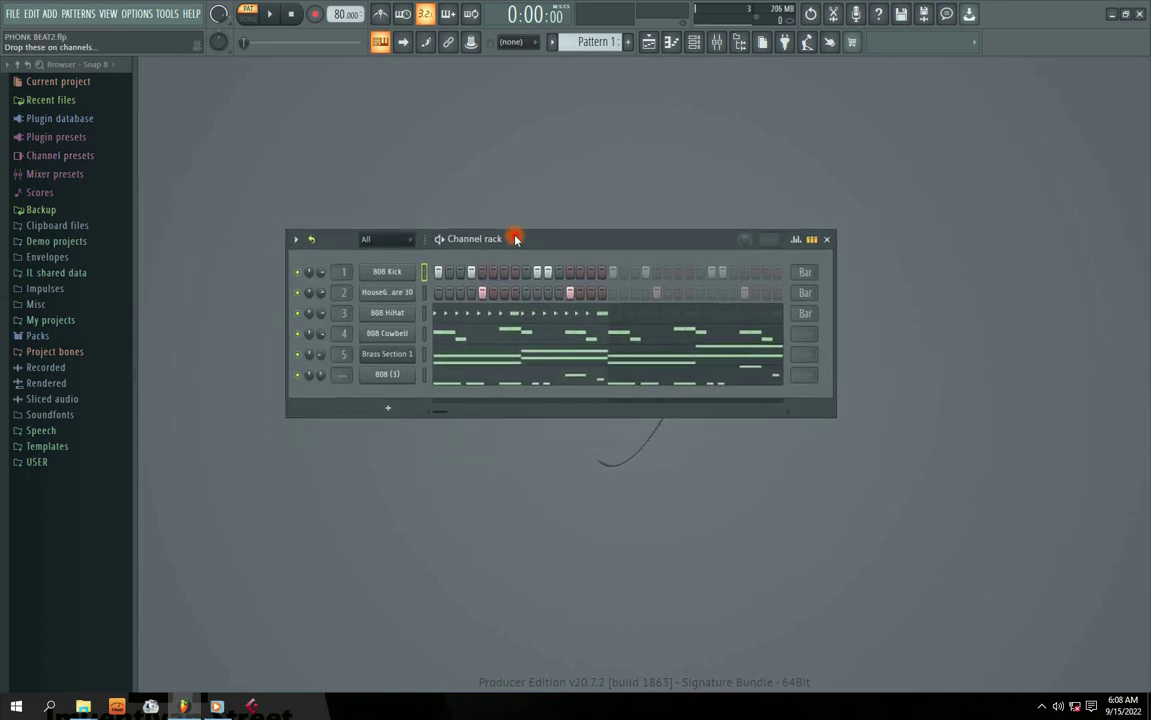
{"action": "left_click", "coordinate": [648, 42]}
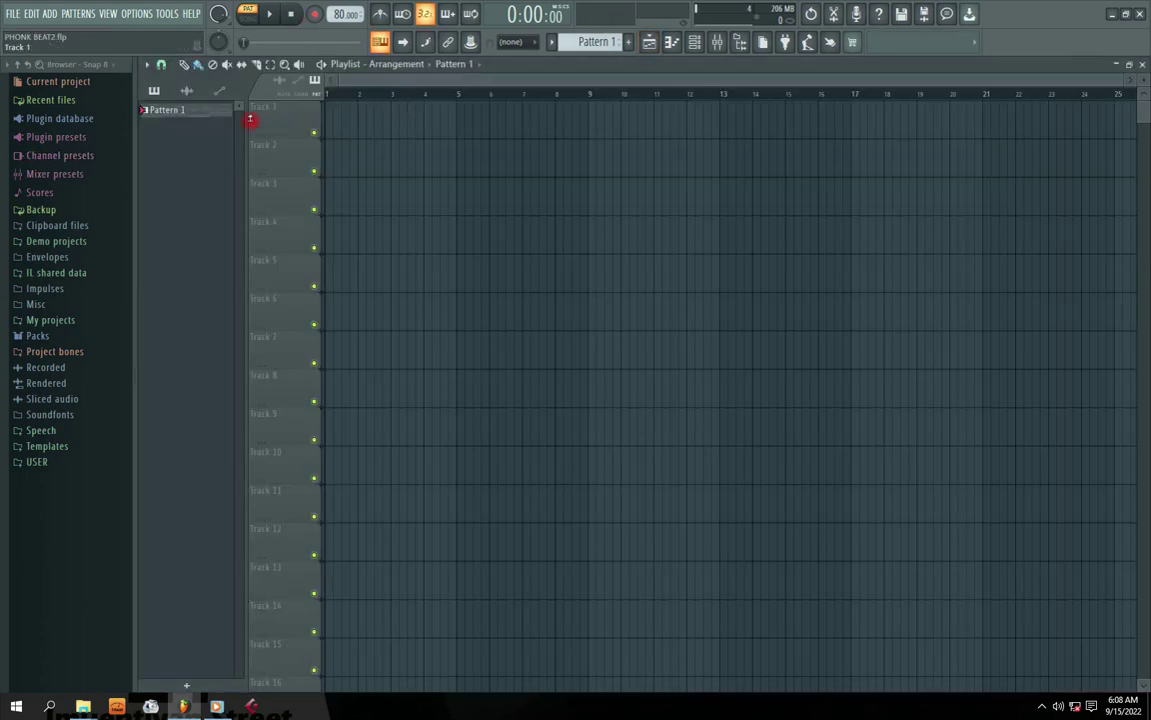
Step: Paint Pattern 1 along Track 1 to about bar 25 and preview it in song mode
{"action": "mouse_move", "coordinate": [199, 114]}
{"action": "left_mouse_down"}
{"action": "mouse_move", "coordinate": [870, 130]}
{"action": "mouse_move", "coordinate": [1093, 113]}
{"action": "left_mouse_up"}
{"action": "mouse_move", "coordinate": [415, 77]}
{"action": "left_mouse_down"}
{"action": "mouse_move", "coordinate": [734, 83]}
{"action": "mouse_move", "coordinate": [937, 126]}
{"action": "mouse_move", "coordinate": [1039, 122]}
{"action": "left_mouse_up"}
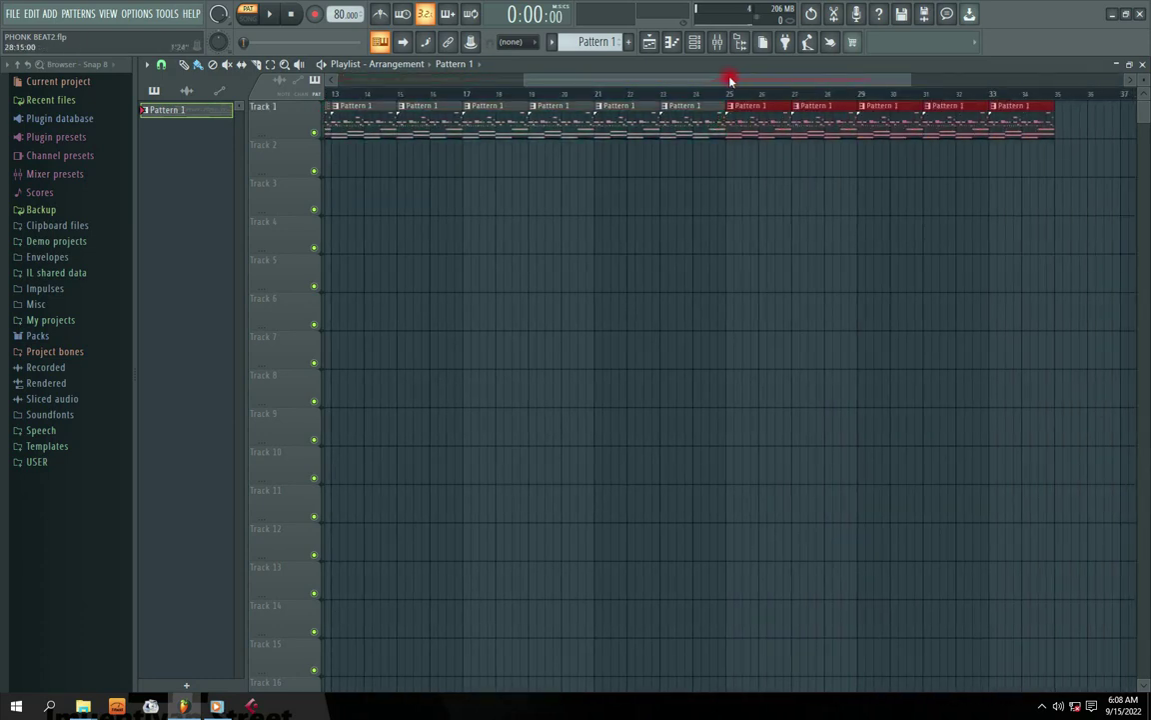
{"action": "left_click_drag", "start_coordinate": [730, 80], "coordinate": [478, 82]}
{"action": "key", "text": "l"}
{"action": "key", "text": "space"}
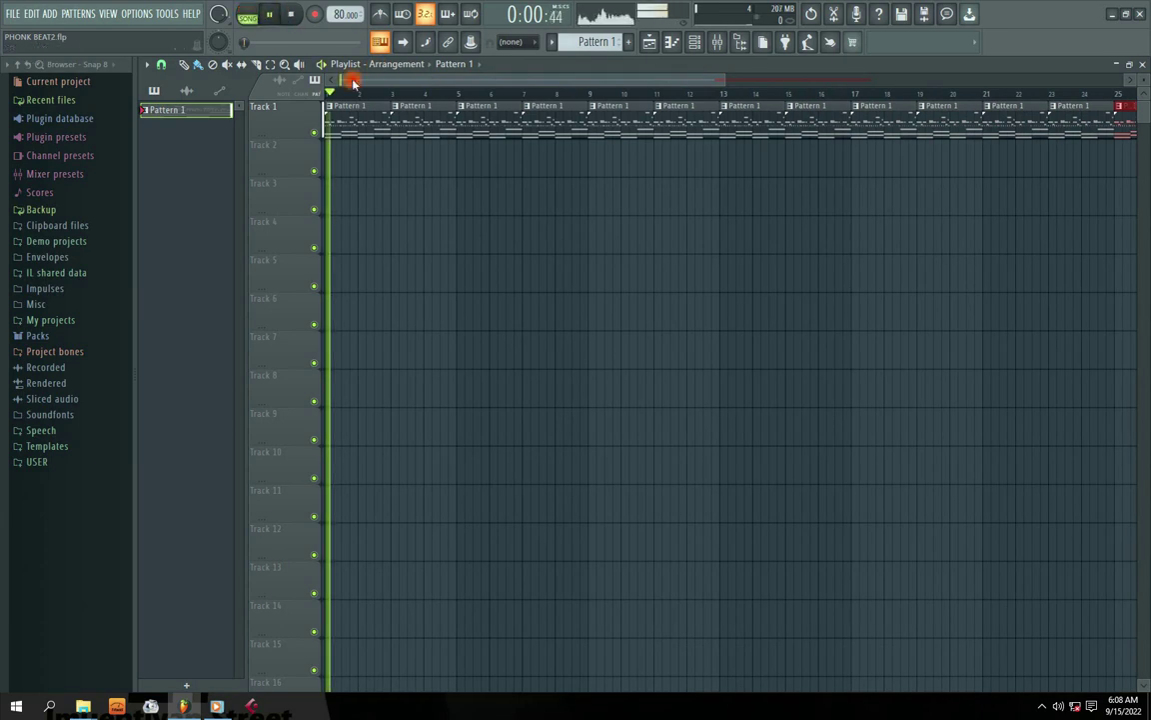
{"action": "left_click", "coordinate": [292, 15]}
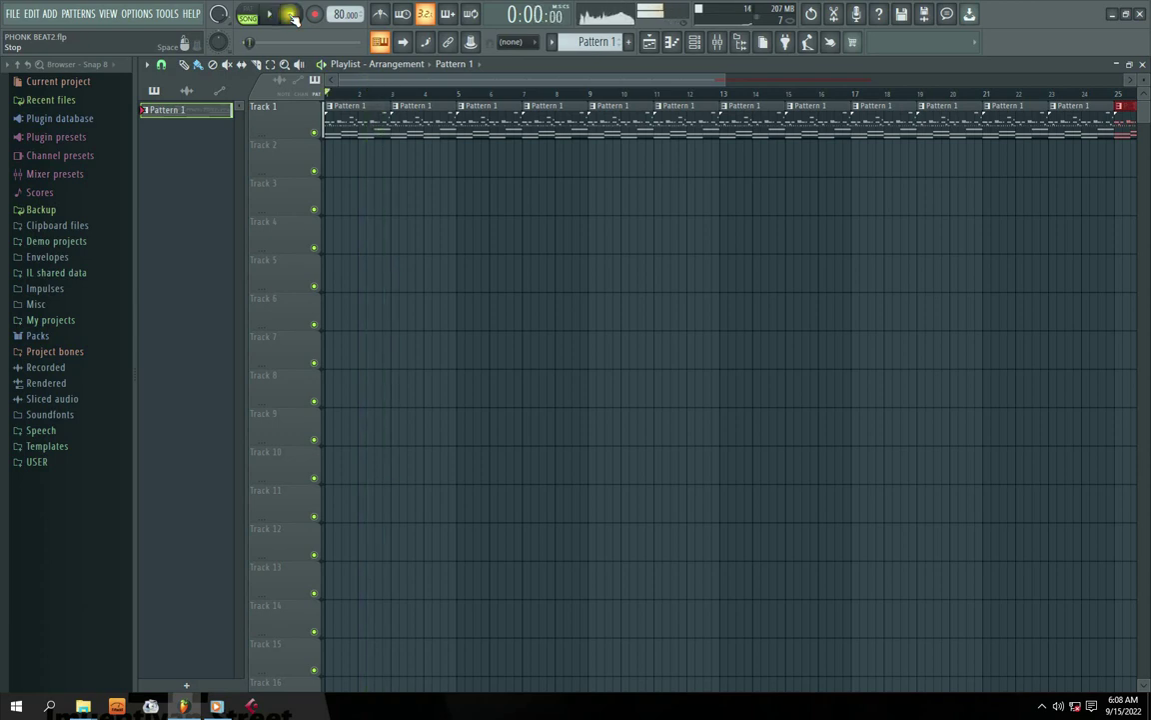
Step: Float the Playlist window and arrange it over the Channel rack
{"action": "double_click", "coordinate": [725, 68]}
{"action": "left_click_drag", "start_coordinate": [586, 112], "coordinate": [666, 274]}
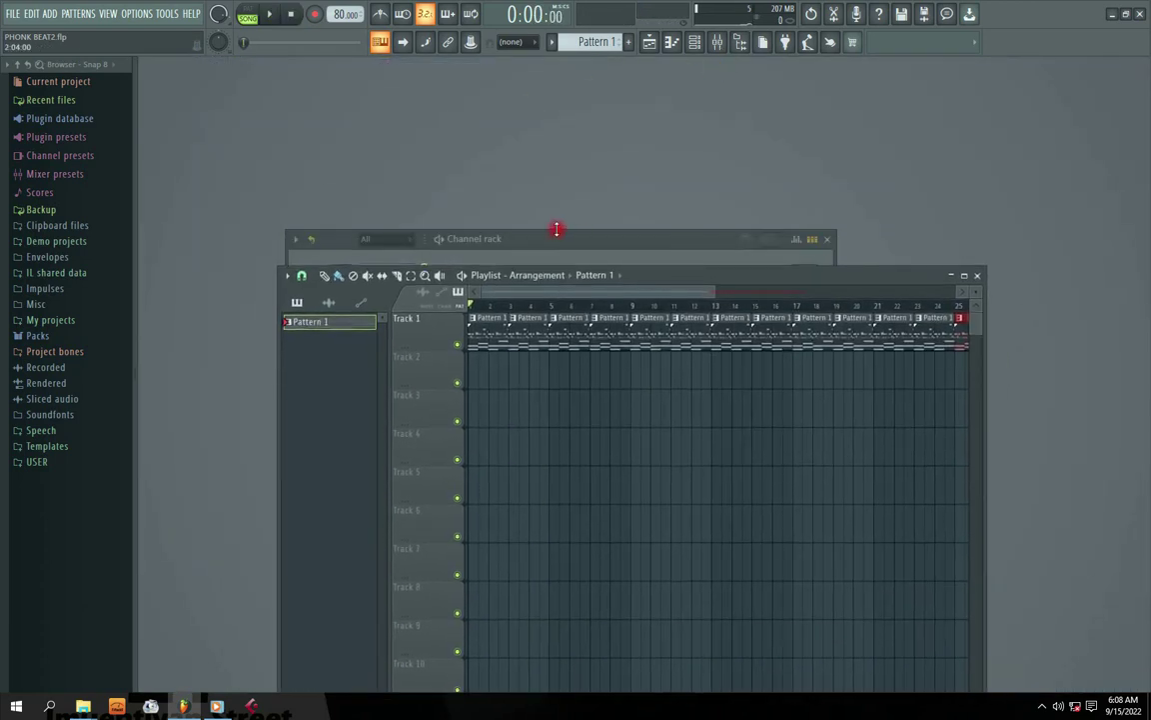
{"action": "left_click_drag", "start_coordinate": [556, 230], "coordinate": [540, 141]}
{"action": "left_click_drag", "start_coordinate": [900, 290], "coordinate": [837, 136]}
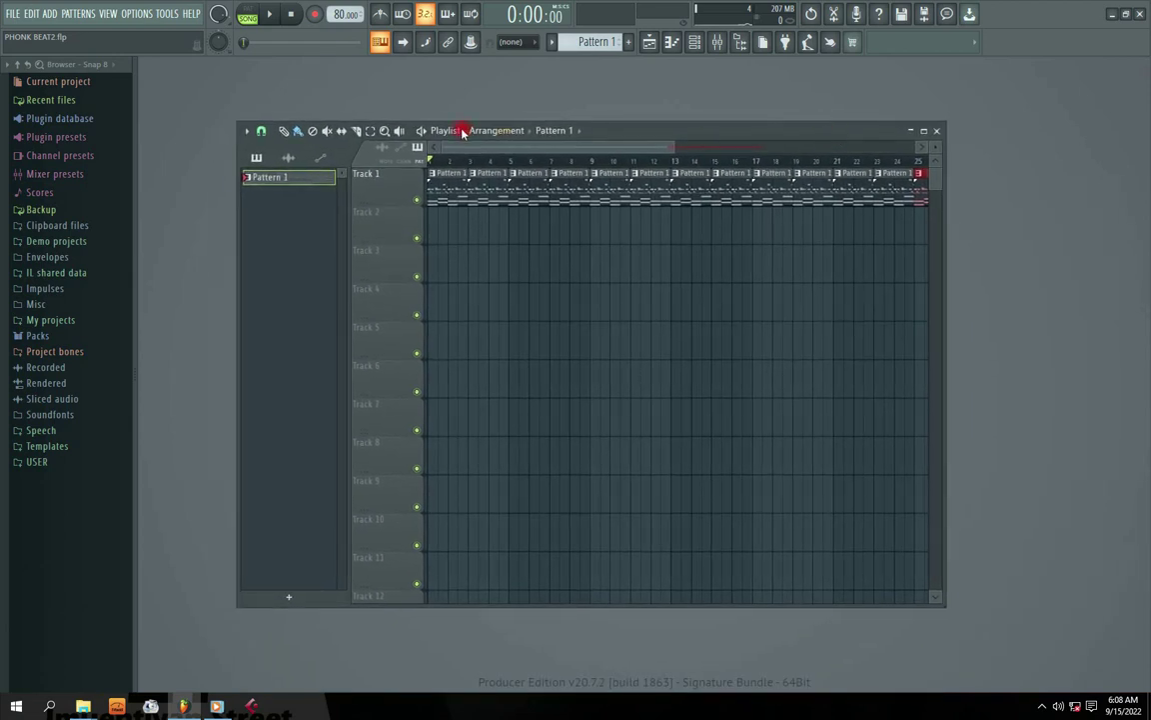
Step: Switch to song mode and start a Wave file export from the FILE menu
{"action": "left_click", "coordinate": [247, 18]}
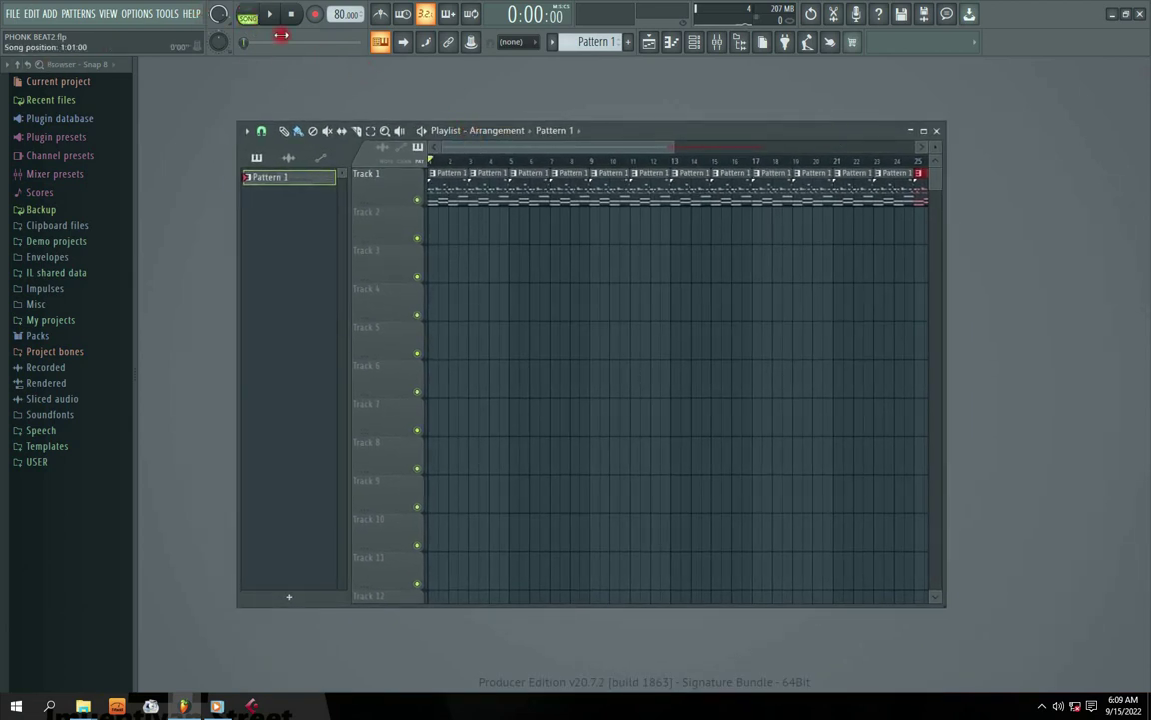
{"action": "left_click", "coordinate": [14, 16]}
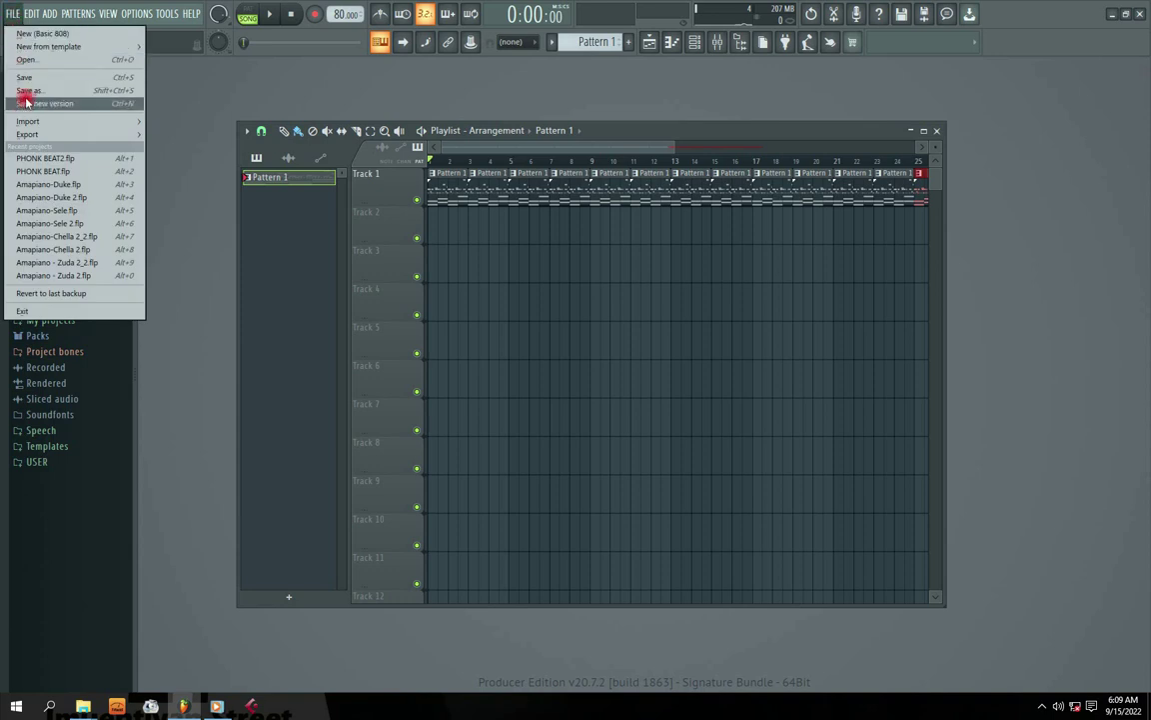
{"action": "mouse_move", "coordinate": [36, 134]}
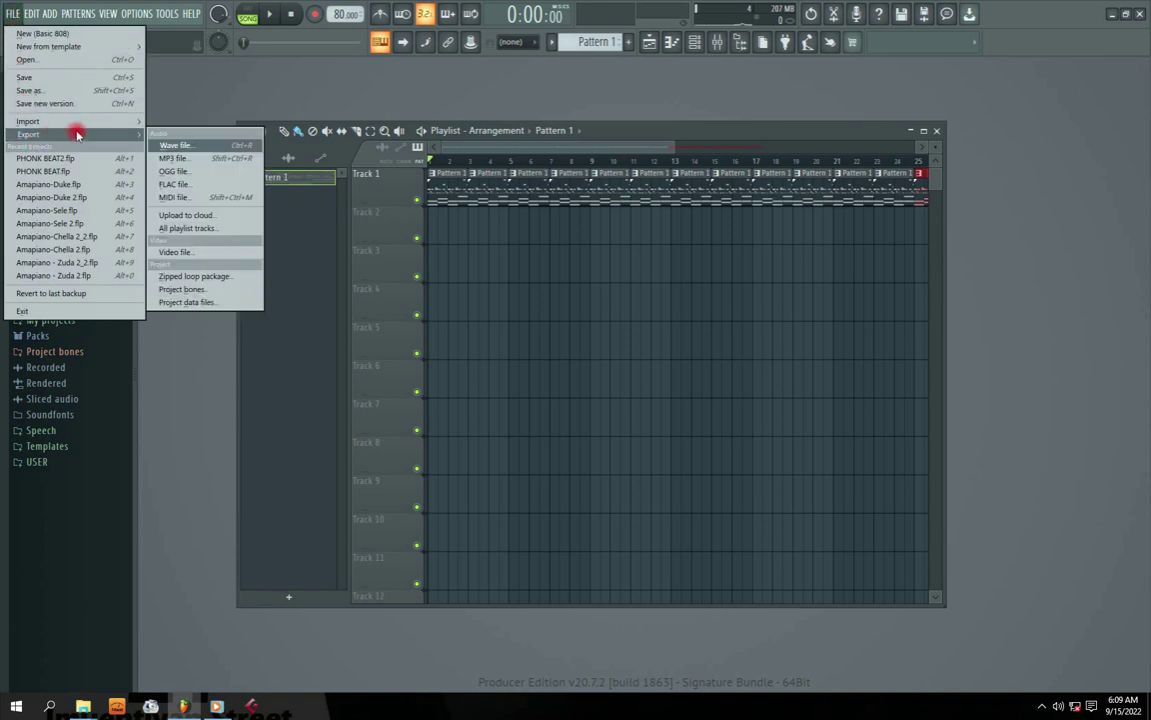
{"action": "left_click", "coordinate": [175, 146]}
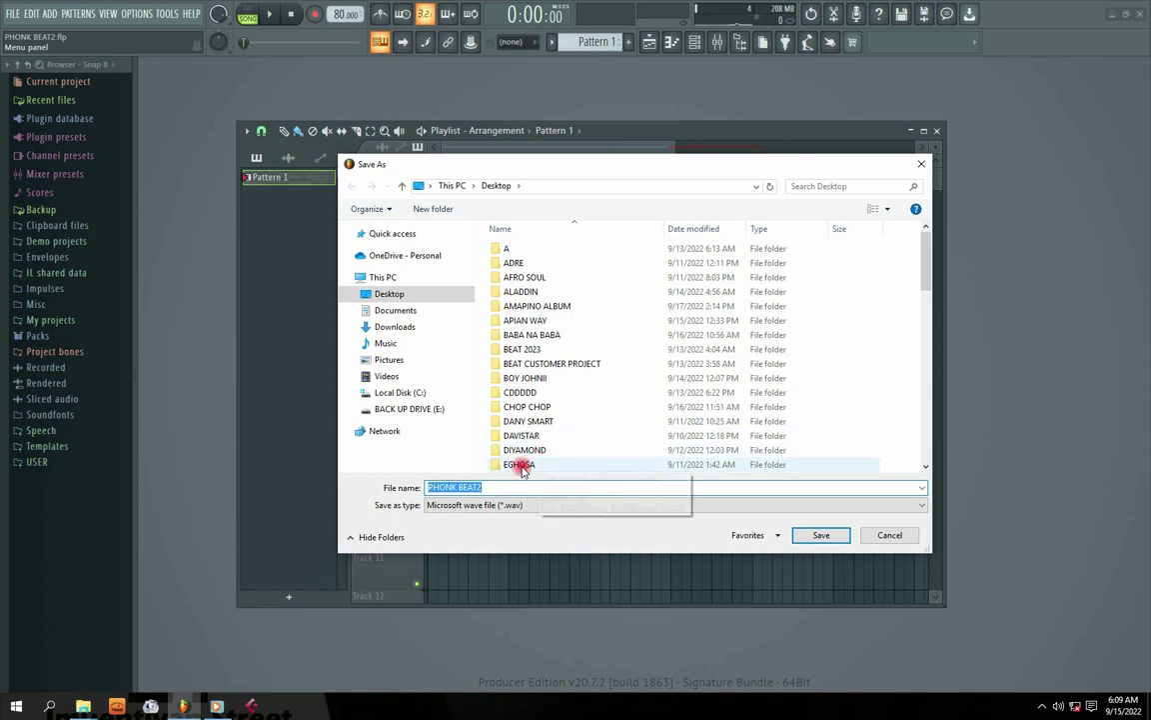
Step: Save the export as 'PHONK BEAT2 wave' inside the Desktop's BEAT 2023 folder
{"action": "double_click", "coordinate": [516, 350]}
{"action": "left_click", "coordinate": [491, 484]}
{"action": "type", "text": "ex"}
{"action": "key", "text": "BackSpace"}
{"action": "key", "text": "BackSpace"}
{"action": "key", "text": "BackSpace"}
{"action": "type", "text": "wav"}
{"action": "left_click", "coordinate": [815, 535]}
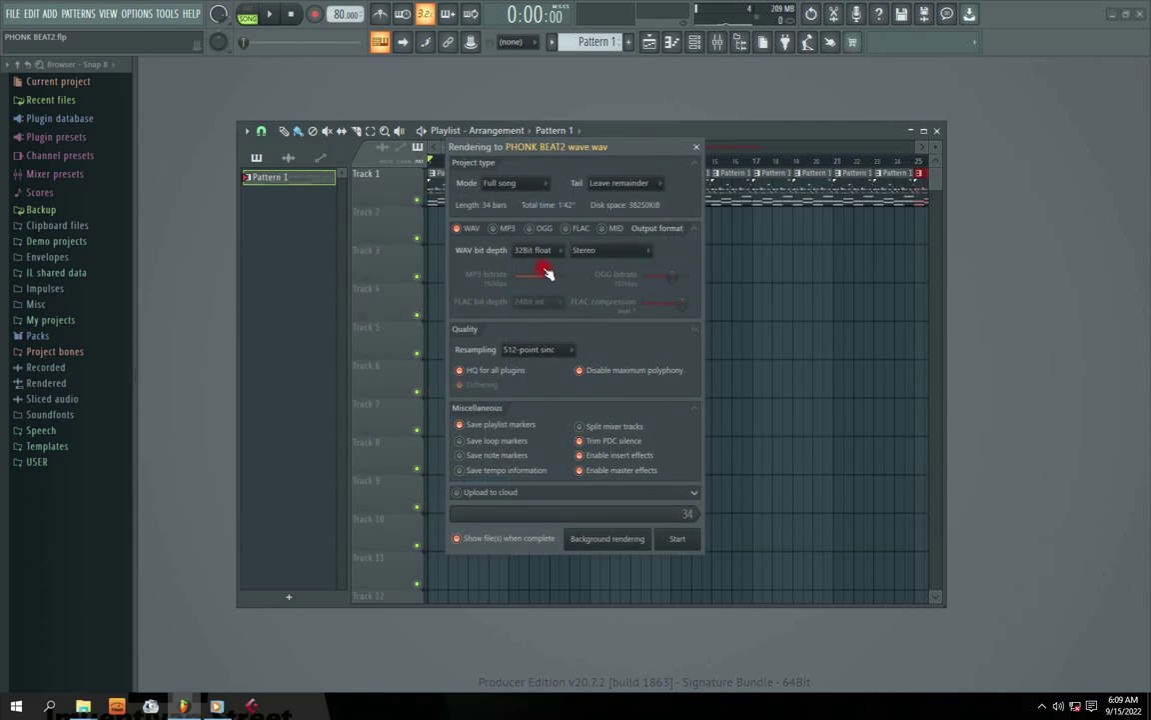
Step: Render Full song with Leave remainder tail to PHONK BEAT2 wave.wav in BEAT 2023
{"action": "left_click_drag", "start_coordinate": [602, 152], "coordinate": [568, 190]}
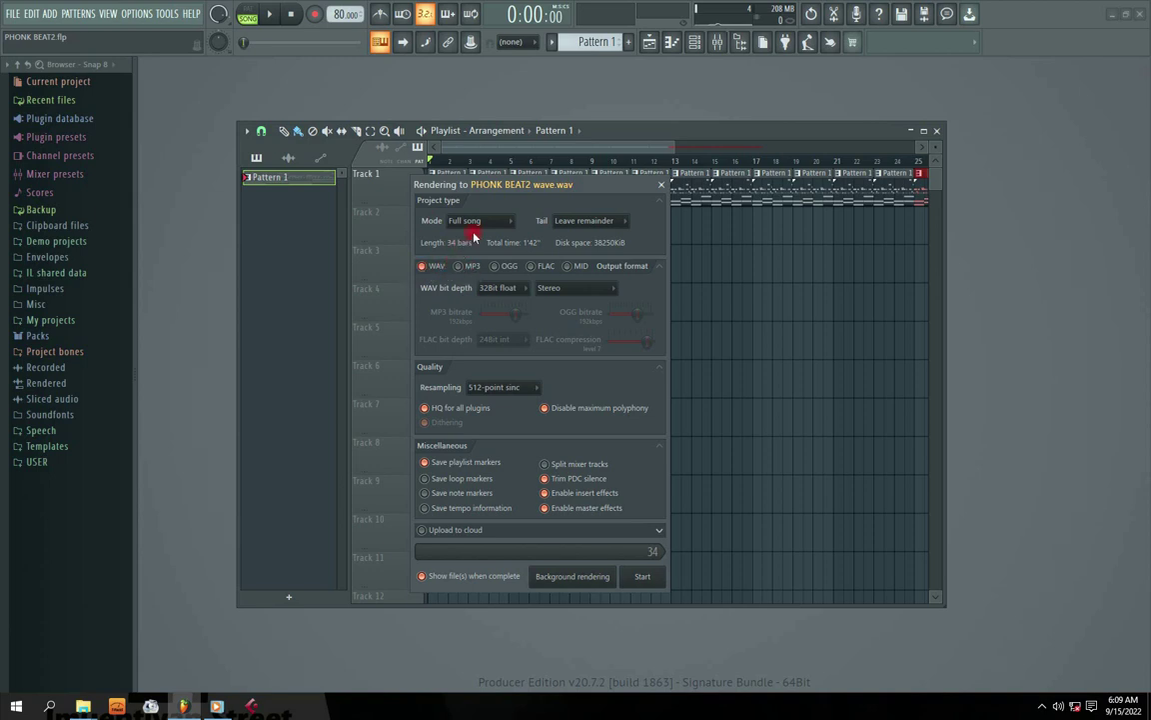
{"action": "left_click", "coordinate": [510, 222]}
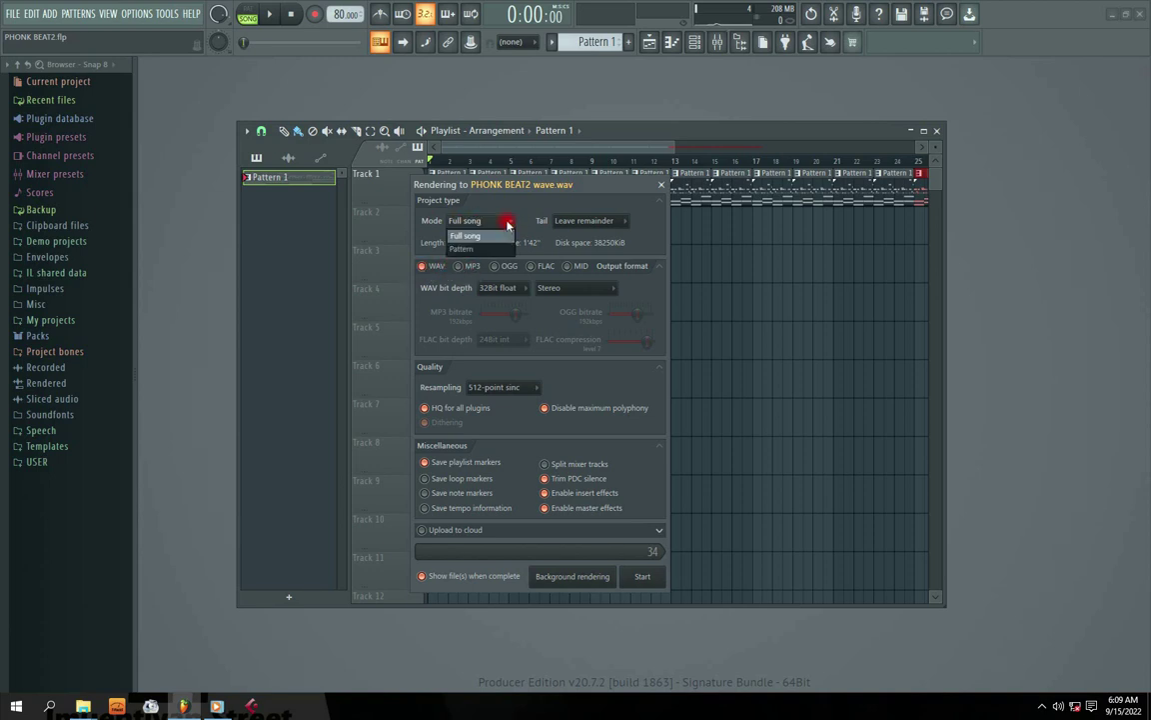
{"action": "left_click", "coordinate": [477, 237]}
{"action": "left_click", "coordinate": [619, 222]}
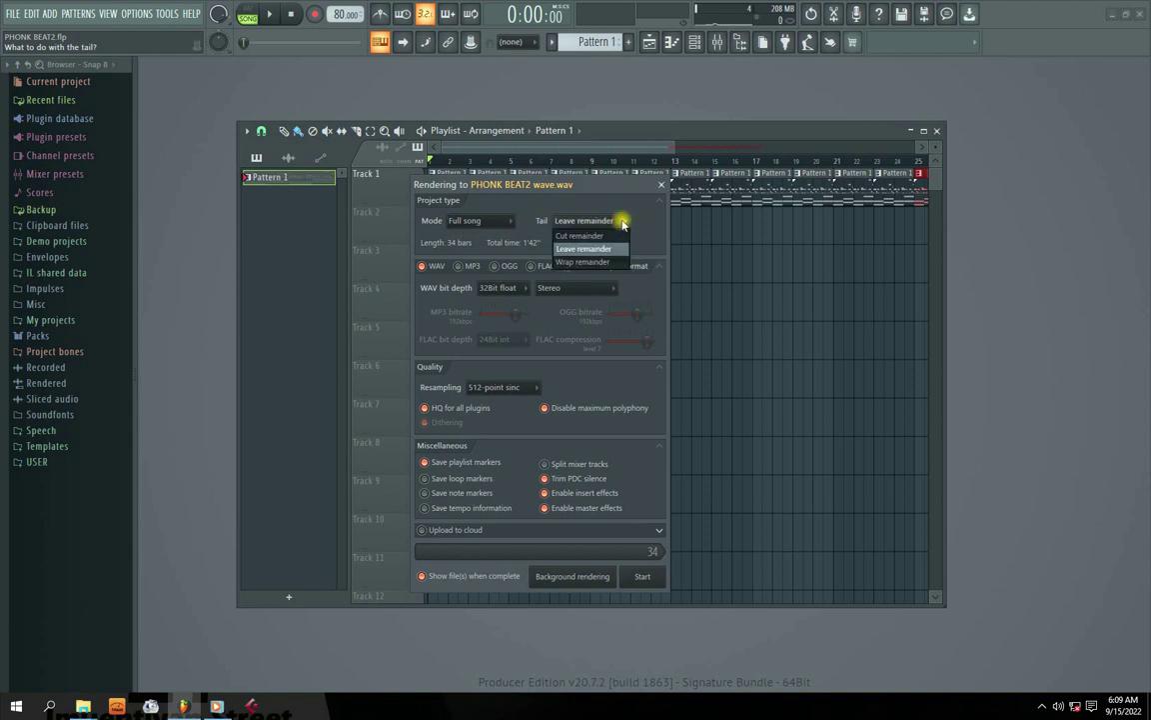
{"action": "left_click", "coordinate": [570, 249]}
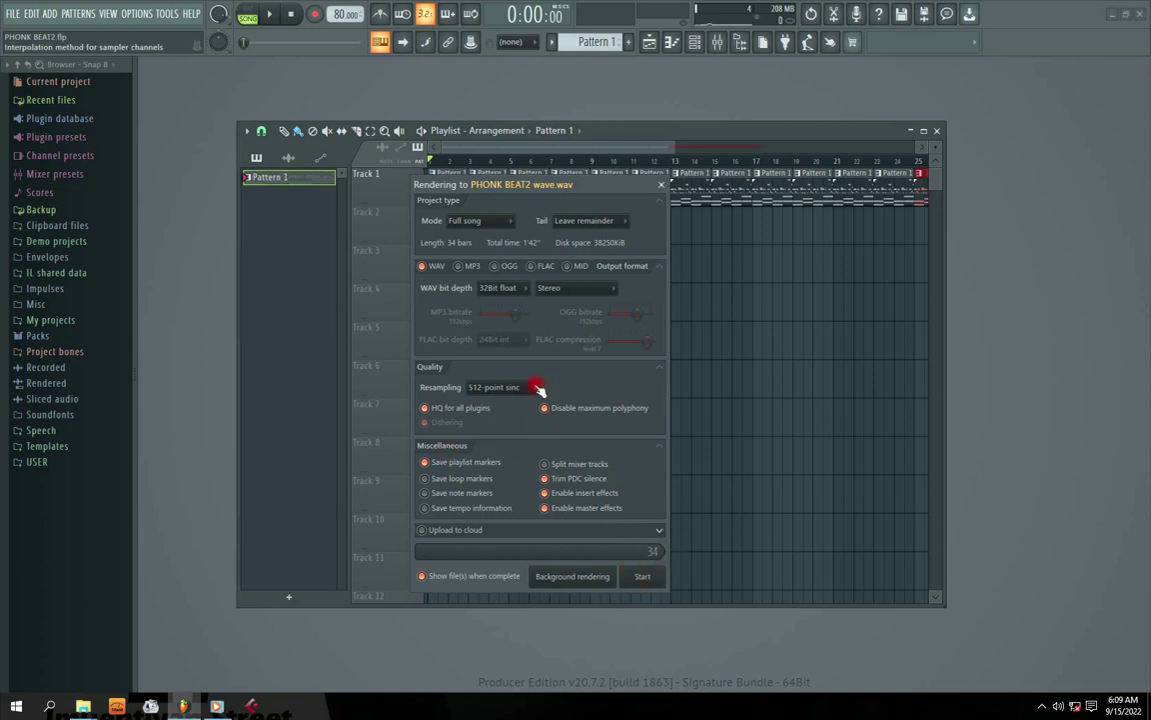
{"action": "left_click", "coordinate": [643, 577]}
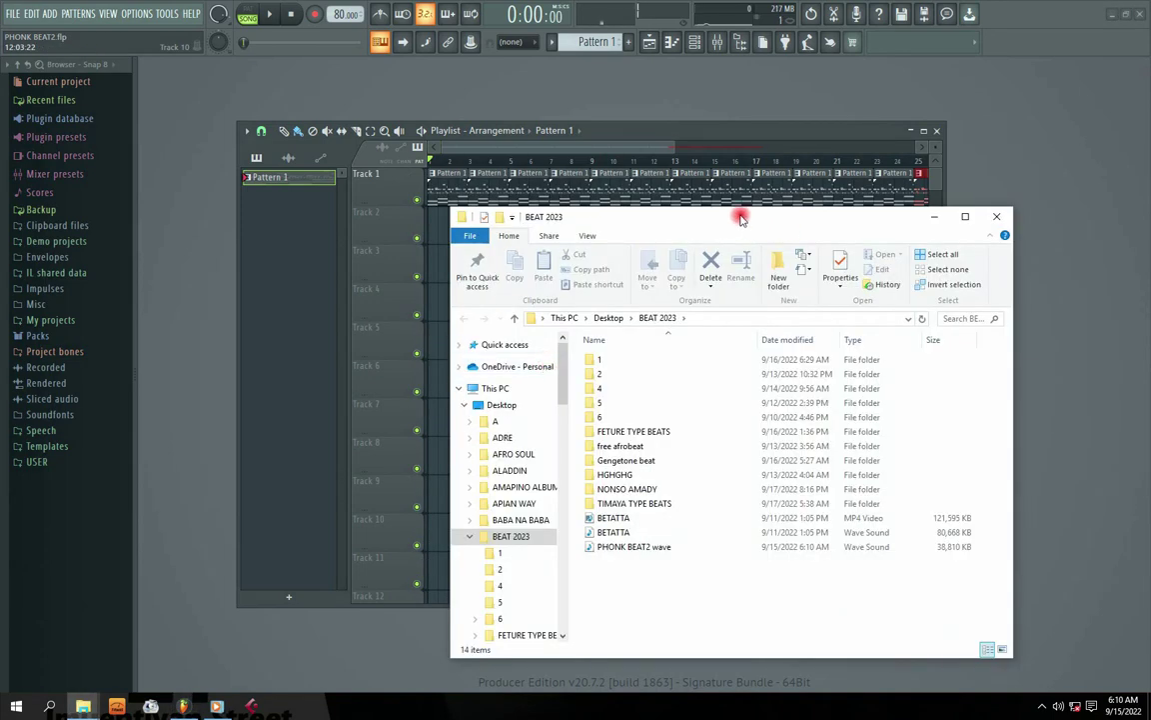
{"action": "left_click_drag", "start_coordinate": [742, 212], "coordinate": [645, 171]}
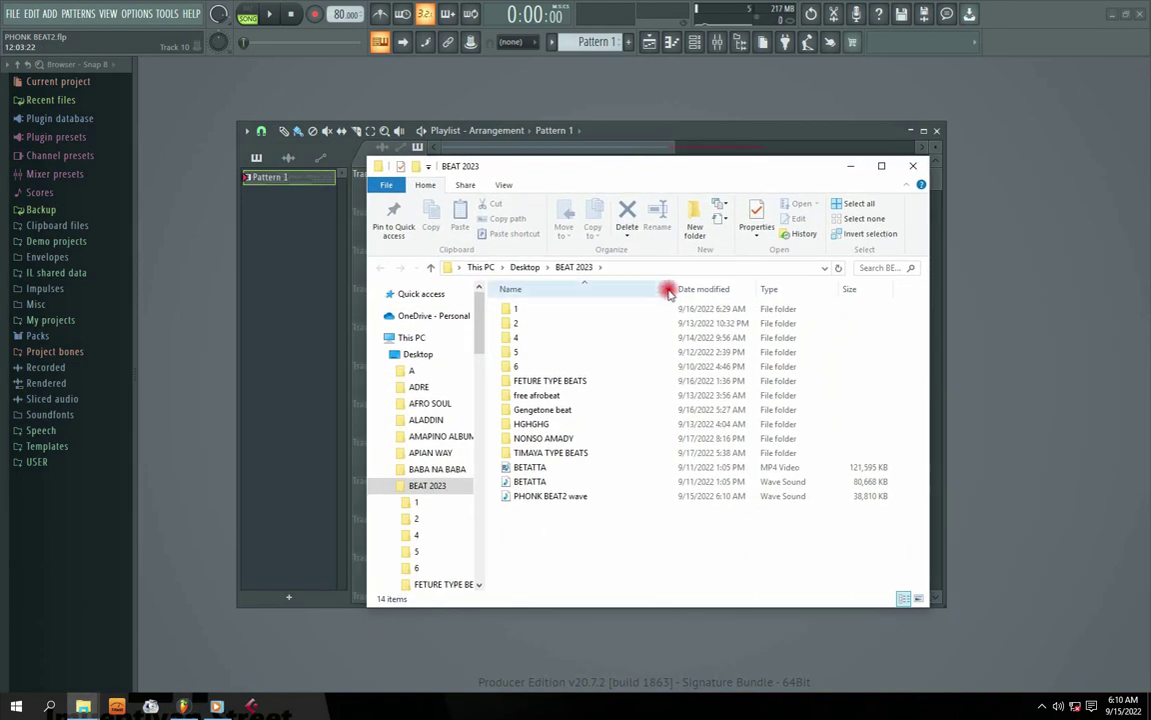
Step: Play PHONK BEAT2 wave in an enlarged Windows Media Player window, then close it
{"action": "right_click", "coordinate": [543, 493]}
{"action": "left_click", "coordinate": [609, 141]}
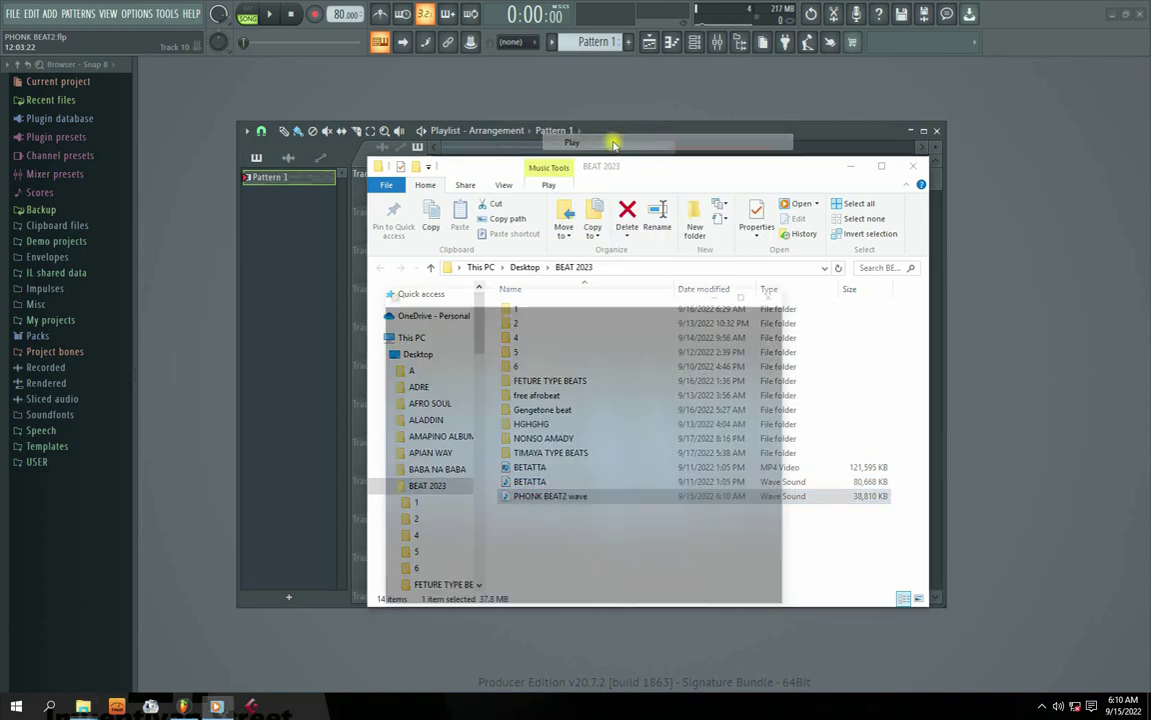
{"action": "left_click_drag", "start_coordinate": [627, 229], "coordinate": [486, 126]}
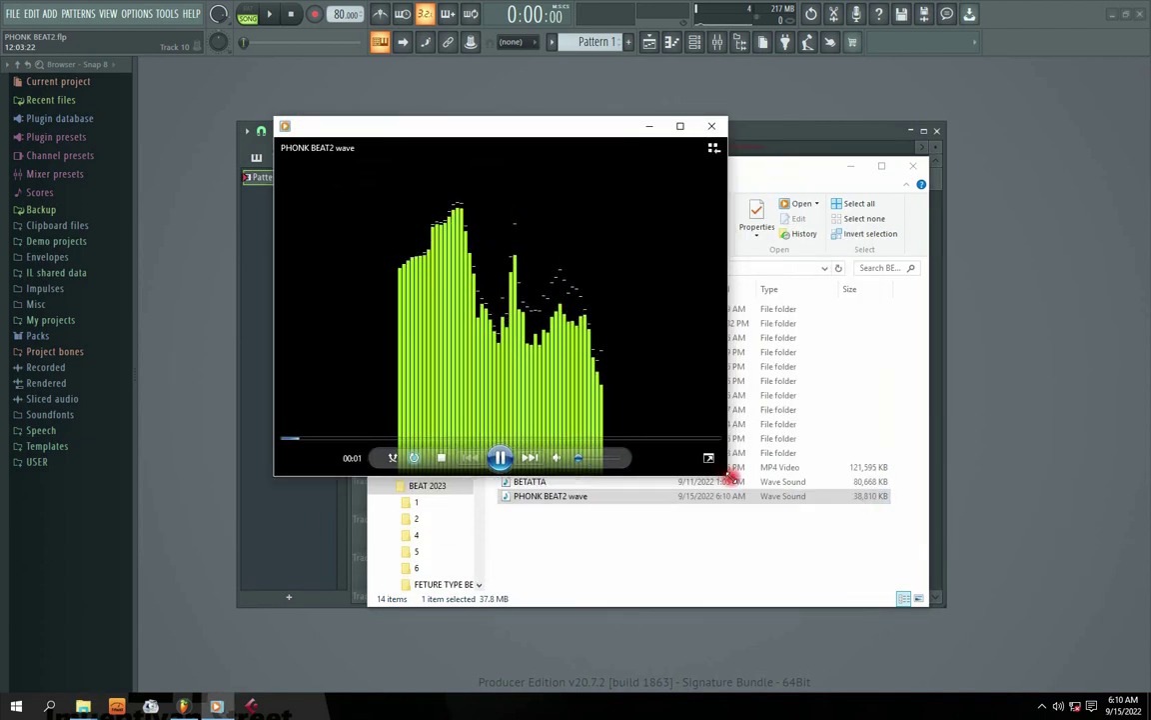
{"action": "left_click_drag", "start_coordinate": [734, 478], "coordinate": [954, 595]}
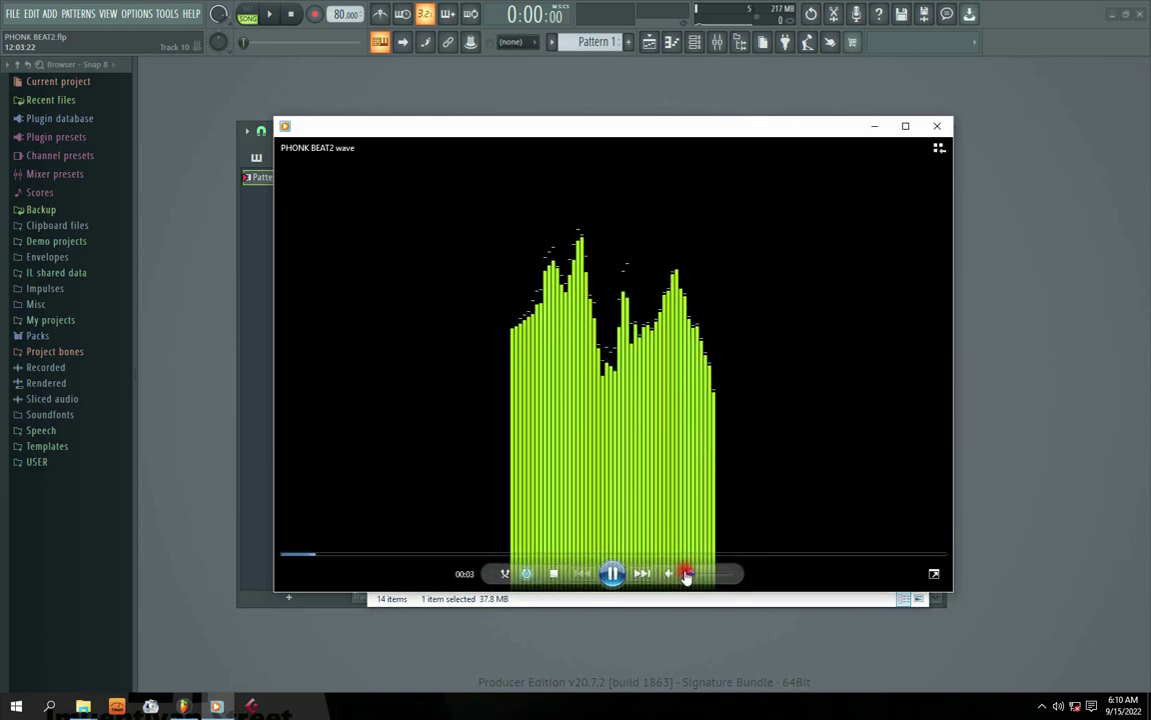
{"action": "left_click_drag", "start_coordinate": [483, 128], "coordinate": [440, 128]}
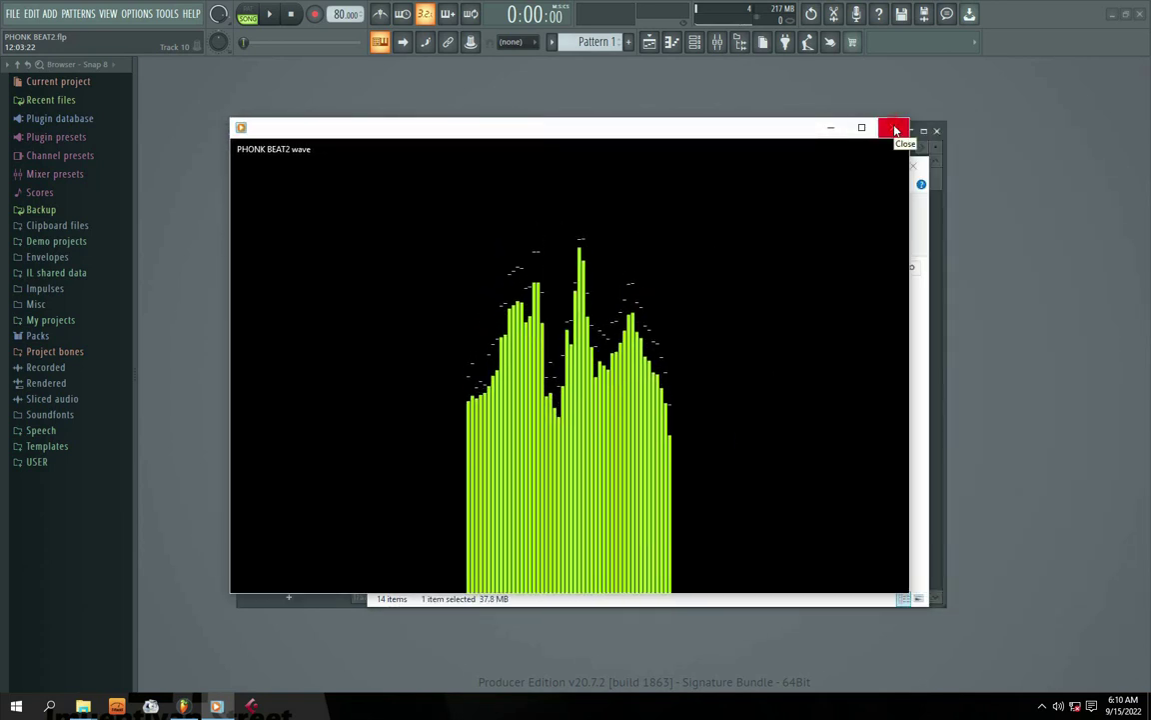
{"action": "left_click_drag", "start_coordinate": [465, 129], "coordinate": [553, 129]}
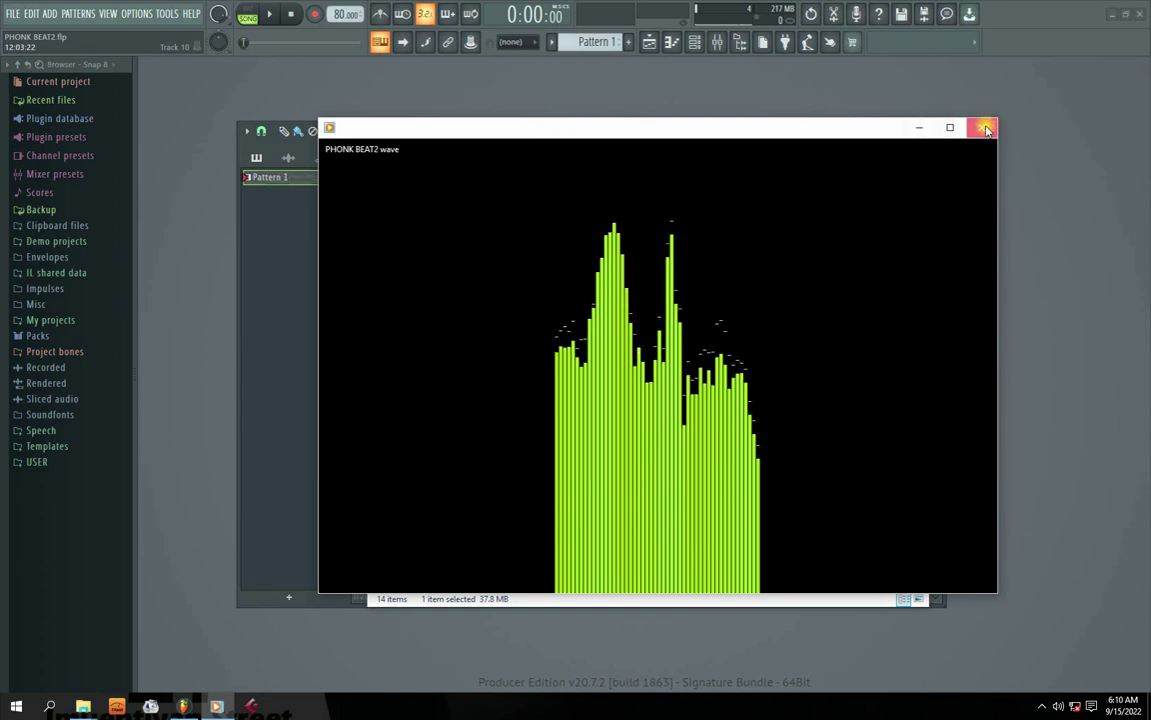
{"action": "left_click", "coordinate": [980, 127]}
Step: Rearrange the File Explorer, Playlist and Channel rack windows, leaving the Playlist in front
{"action": "mouse_move", "coordinate": [644, 172]}
{"action": "left_mouse_down"}
{"action": "mouse_move", "coordinate": [685, 167]}
{"action": "mouse_move", "coordinate": [633, 176]}
{"action": "left_mouse_up"}
{"action": "left_click_drag", "start_coordinate": [630, 129], "coordinate": [643, 216]}
{"action": "left_click_drag", "start_coordinate": [578, 142], "coordinate": [552, 96]}
{"action": "left_click_drag", "start_coordinate": [867, 217], "coordinate": [827, 170]}
{"action": "left_click_drag", "start_coordinate": [508, 92], "coordinate": [568, 76]}
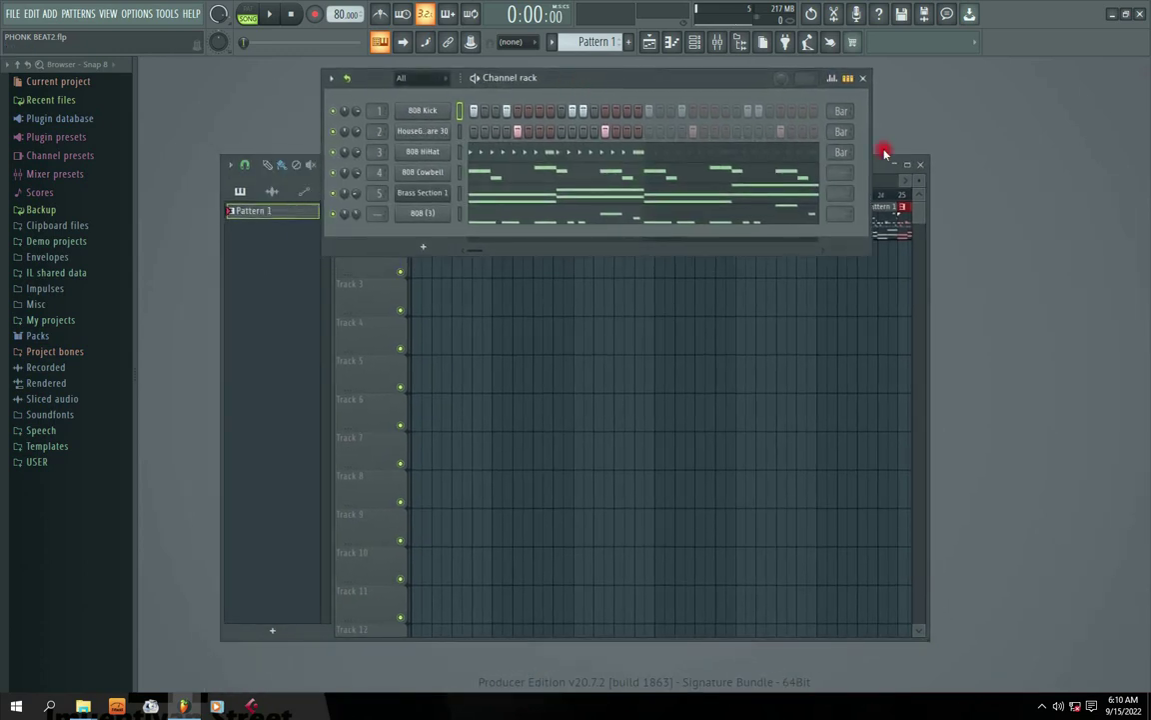
{"action": "left_click_drag", "start_coordinate": [884, 175], "coordinate": [900, 262]}
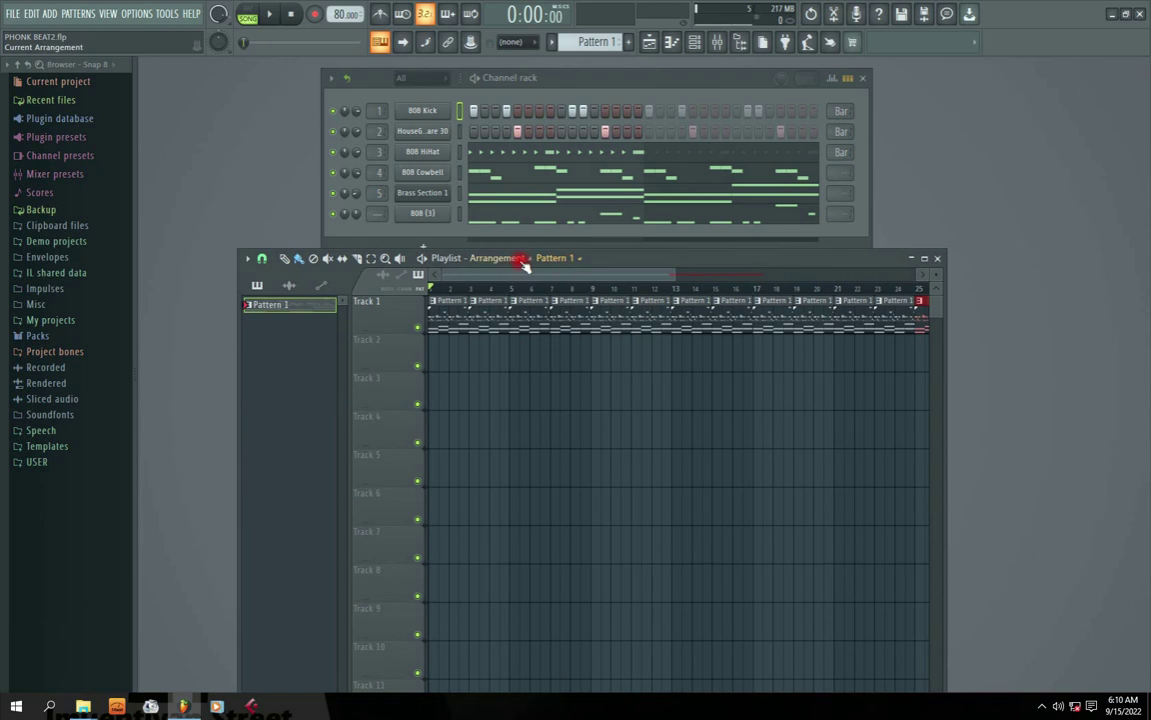
{"action": "left_click_drag", "start_coordinate": [614, 258], "coordinate": [618, 156]}
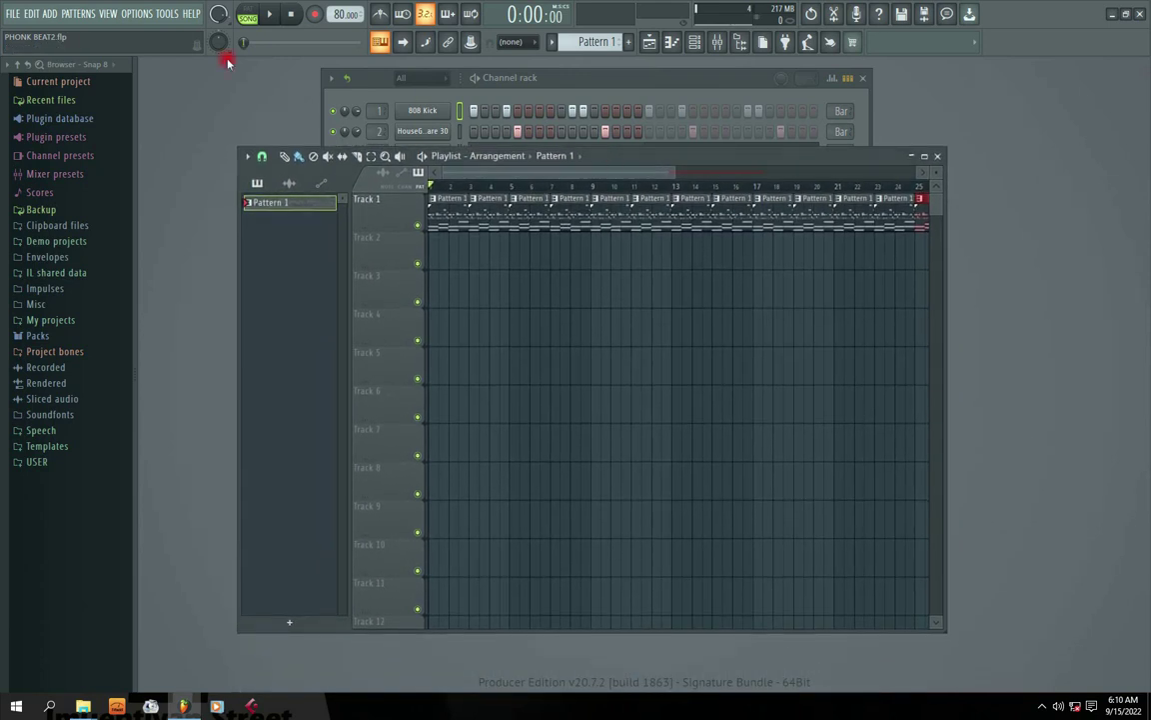
Step: Export the song as an MP3 file to the Desktop named 'PHONK BEAT2 mp3'
{"action": "left_click", "coordinate": [13, 15]}
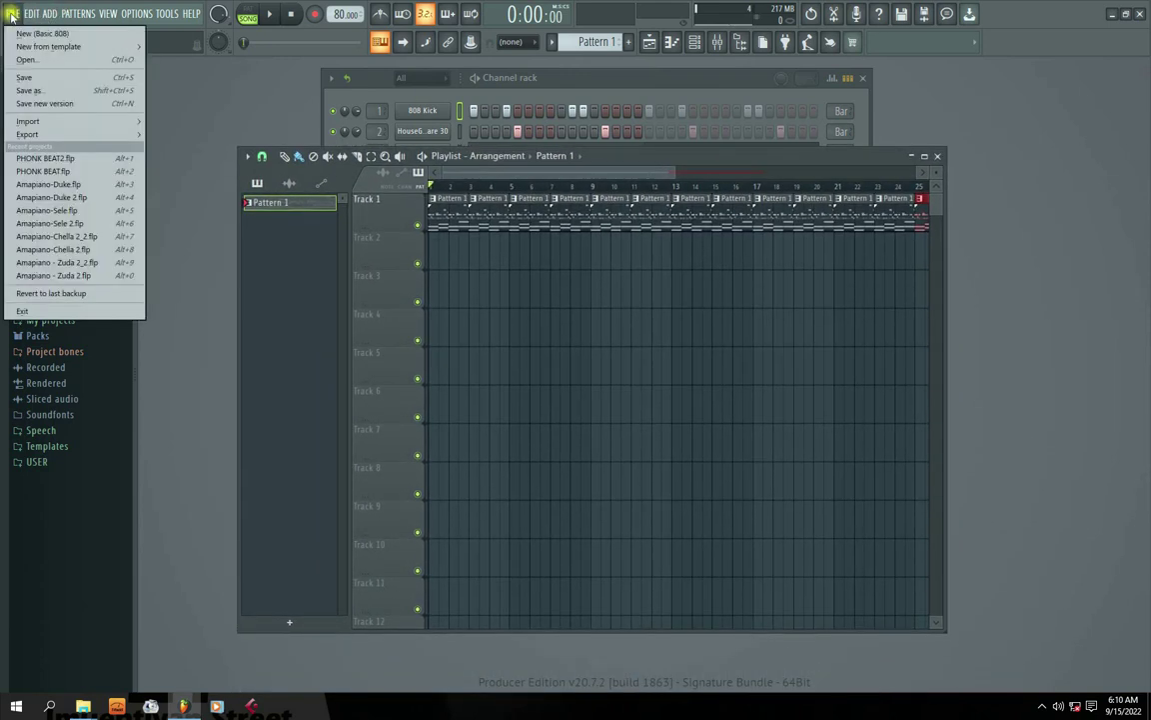
{"action": "mouse_move", "coordinate": [38, 130]}
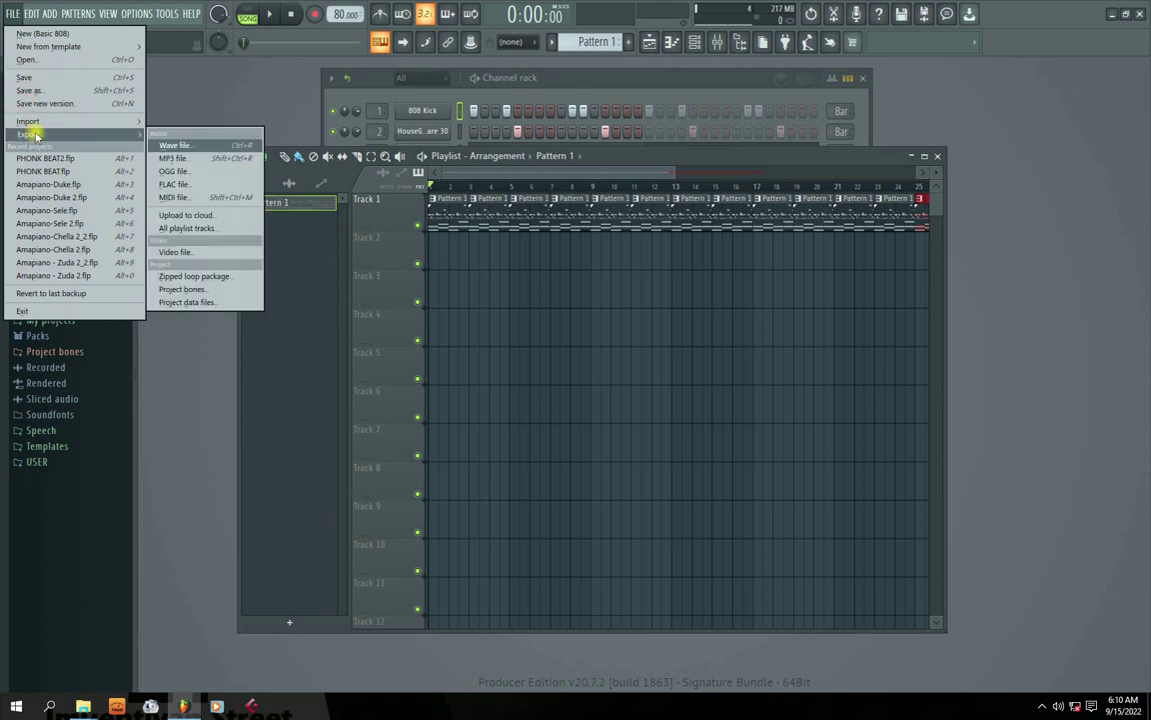
{"action": "left_click", "coordinate": [180, 158]}
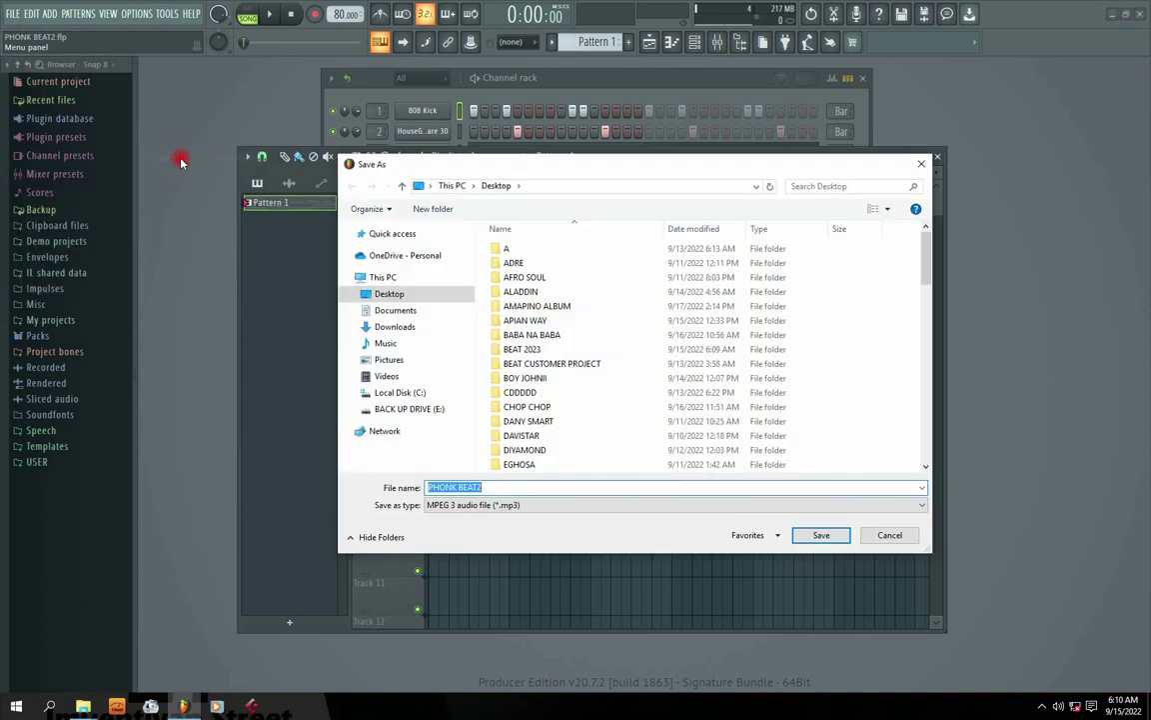
{"action": "left_click_drag", "start_coordinate": [527, 167], "coordinate": [492, 162]}
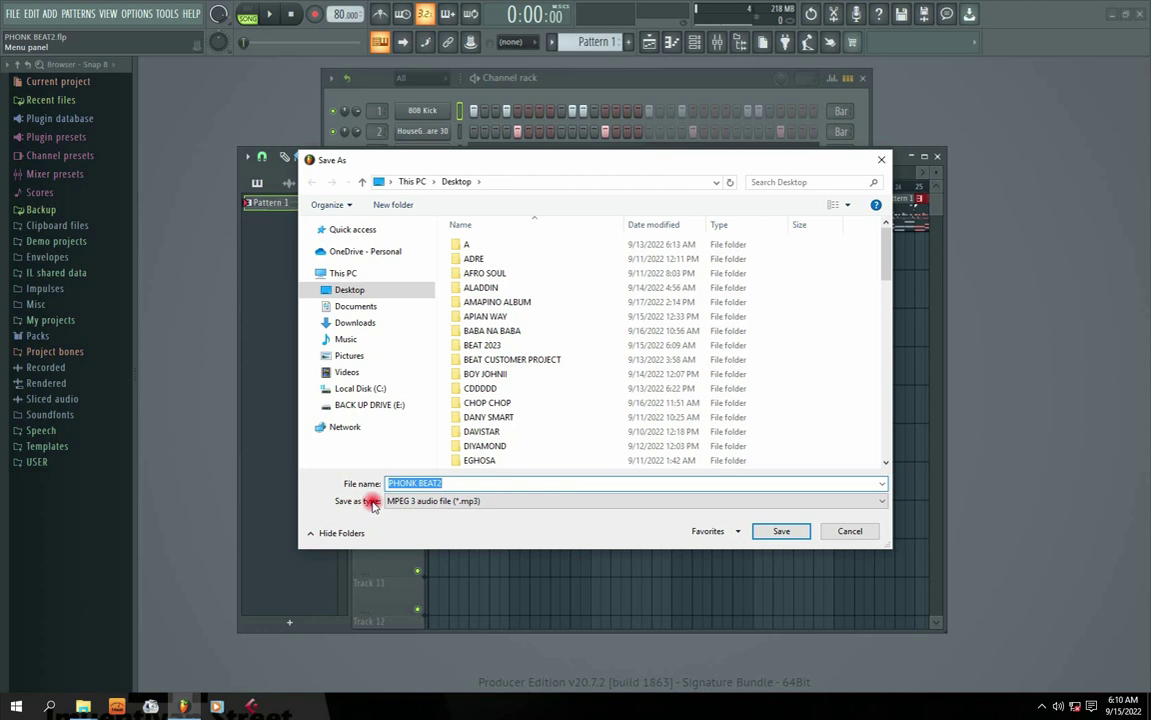
{"action": "left_click", "coordinate": [453, 483]}
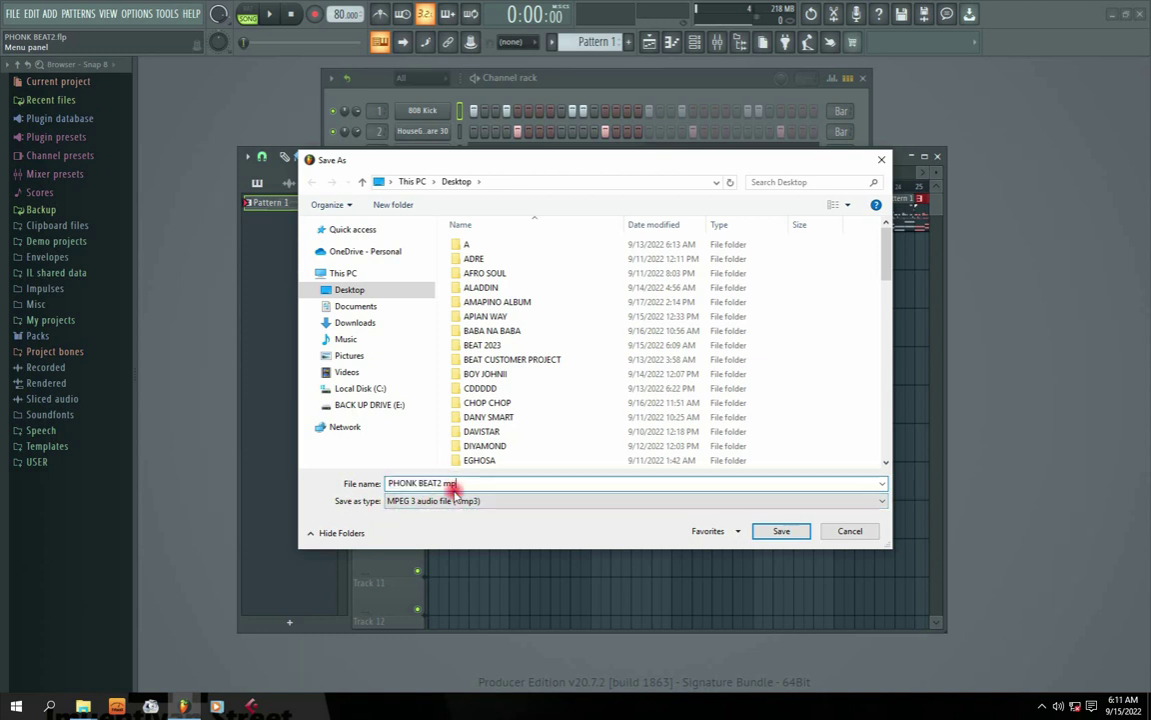
{"action": "type", "text": "mp3"}
{"action": "left_click", "coordinate": [781, 530]}
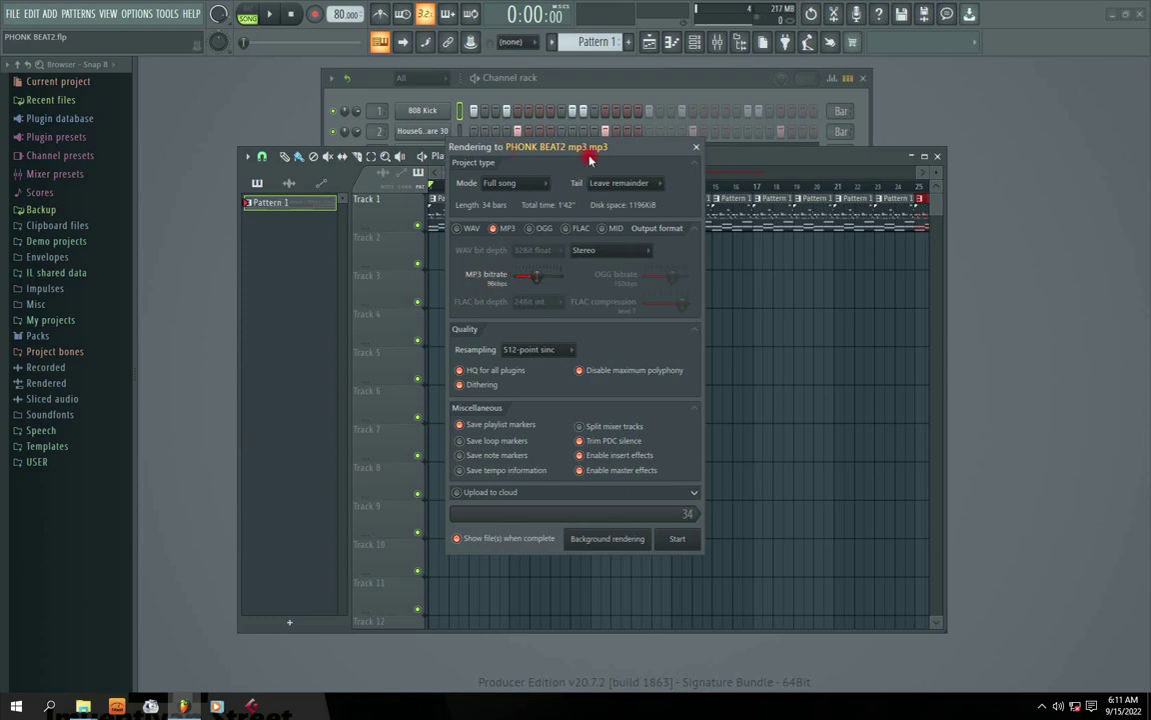
Step: Render the full song to PHONK BEAT2 mp3.mp3 at 160 kbps
{"action": "left_click_drag", "start_coordinate": [615, 150], "coordinate": [601, 155]}
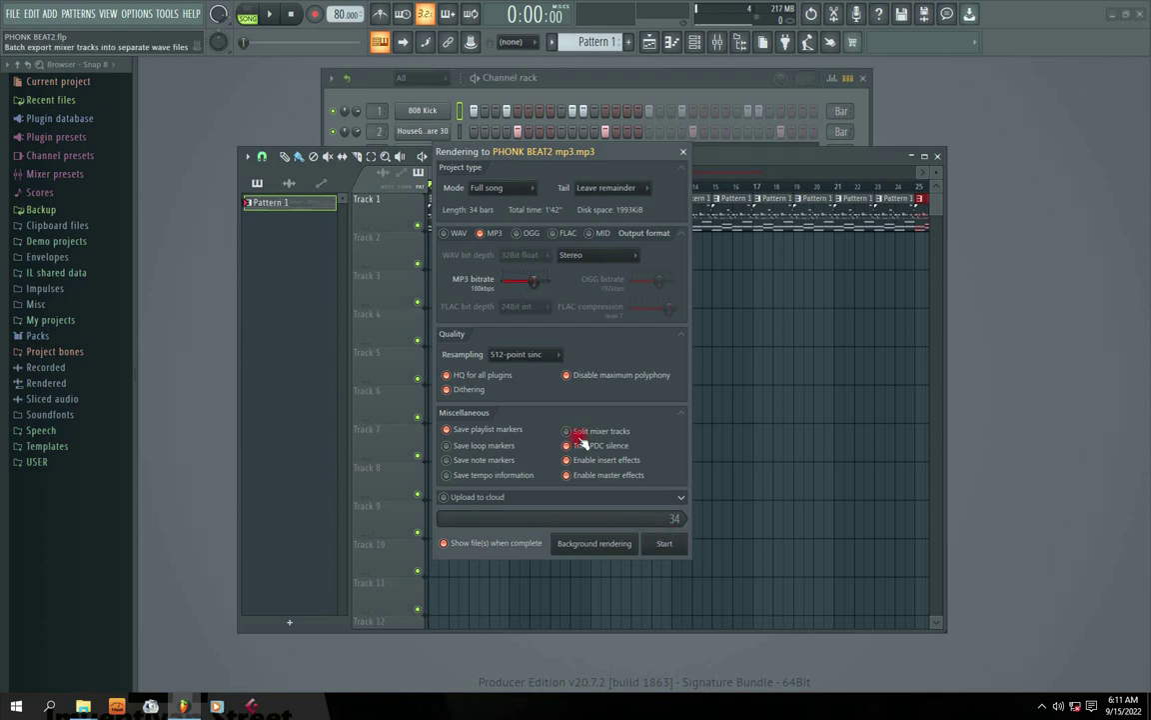
{"action": "left_click", "coordinate": [668, 547]}
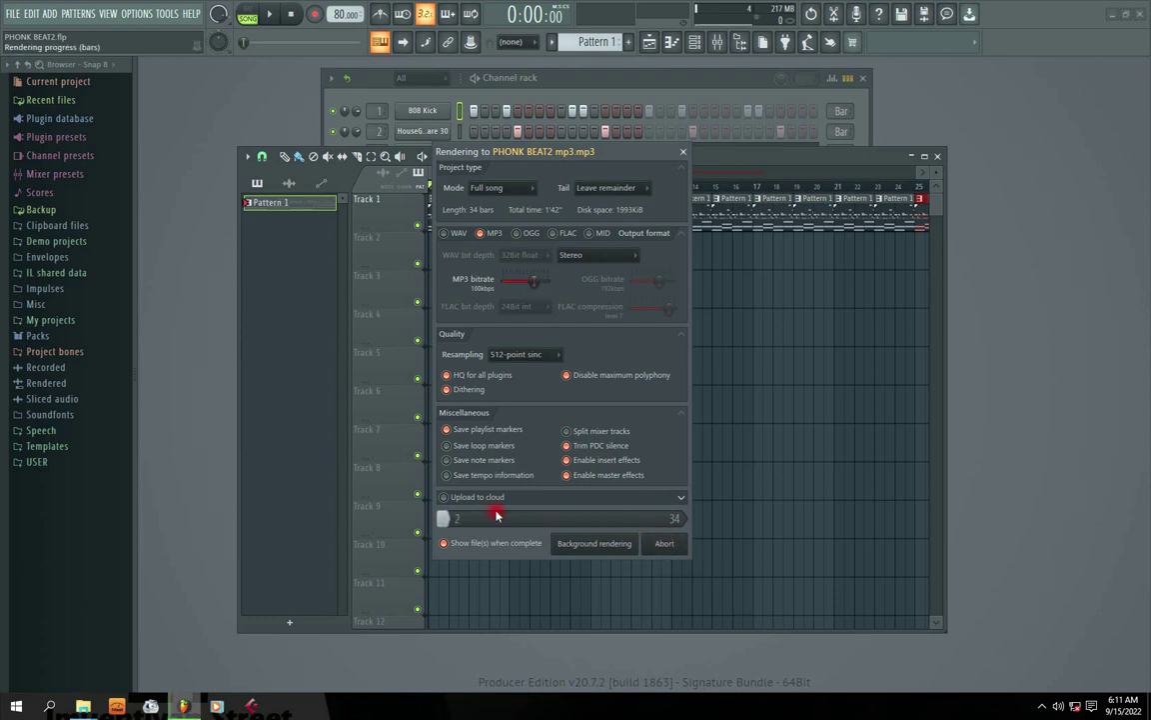
{"action": "left_click_drag", "start_coordinate": [607, 160], "coordinate": [589, 145]}
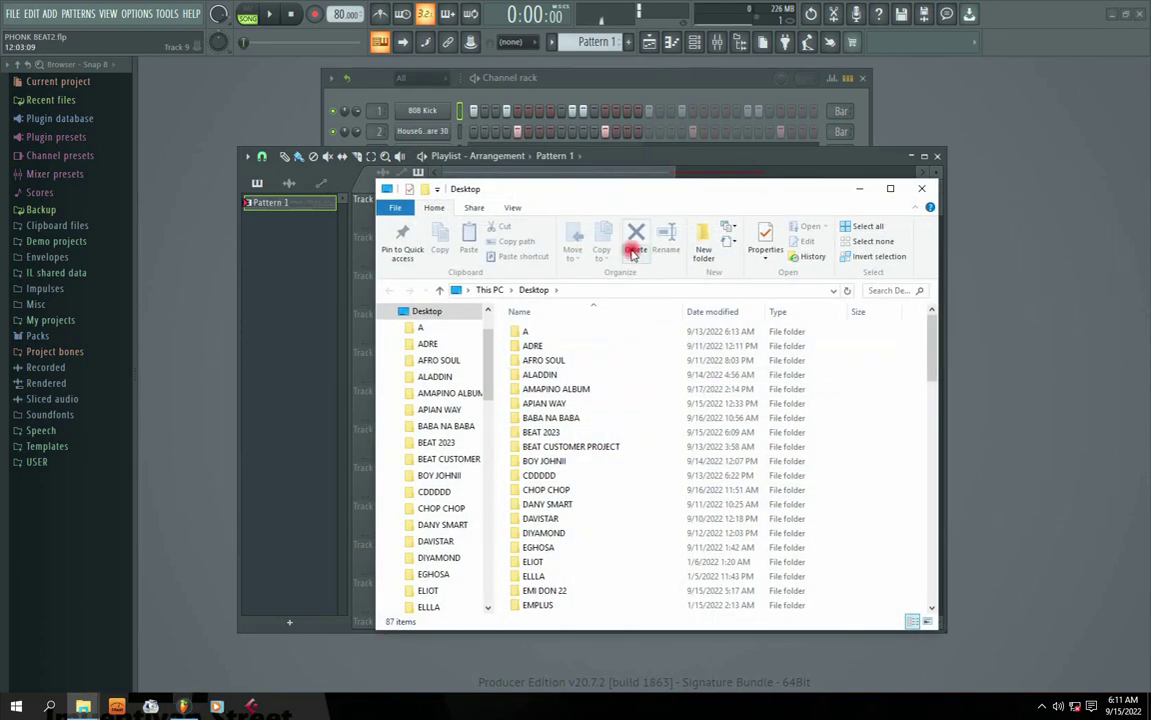
Step: Find PHONK BEAT2 mp3 at the bottom of the Desktop list and play it, cancelling an accidental rename
{"action": "left_click_drag", "start_coordinate": [612, 197], "coordinate": [578, 142]}
{"action": "left_click_drag", "start_coordinate": [895, 280], "coordinate": [888, 557]}
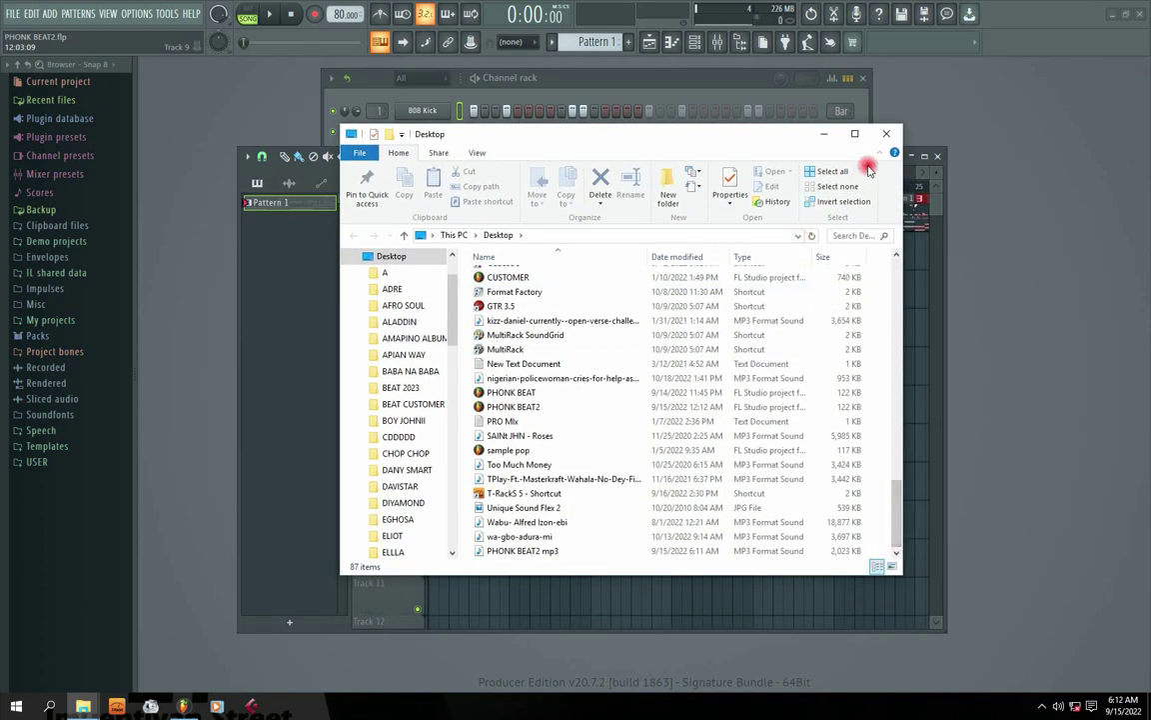
{"action": "left_click", "coordinate": [889, 137]}
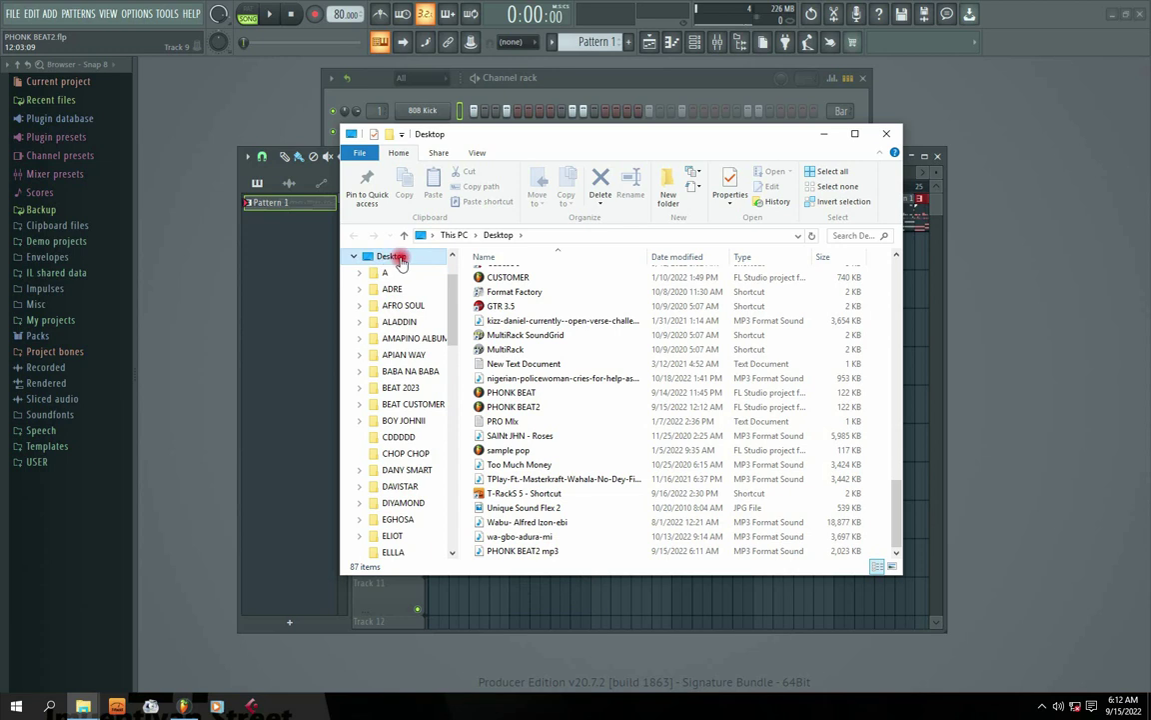
{"action": "right_click", "coordinate": [512, 552]}
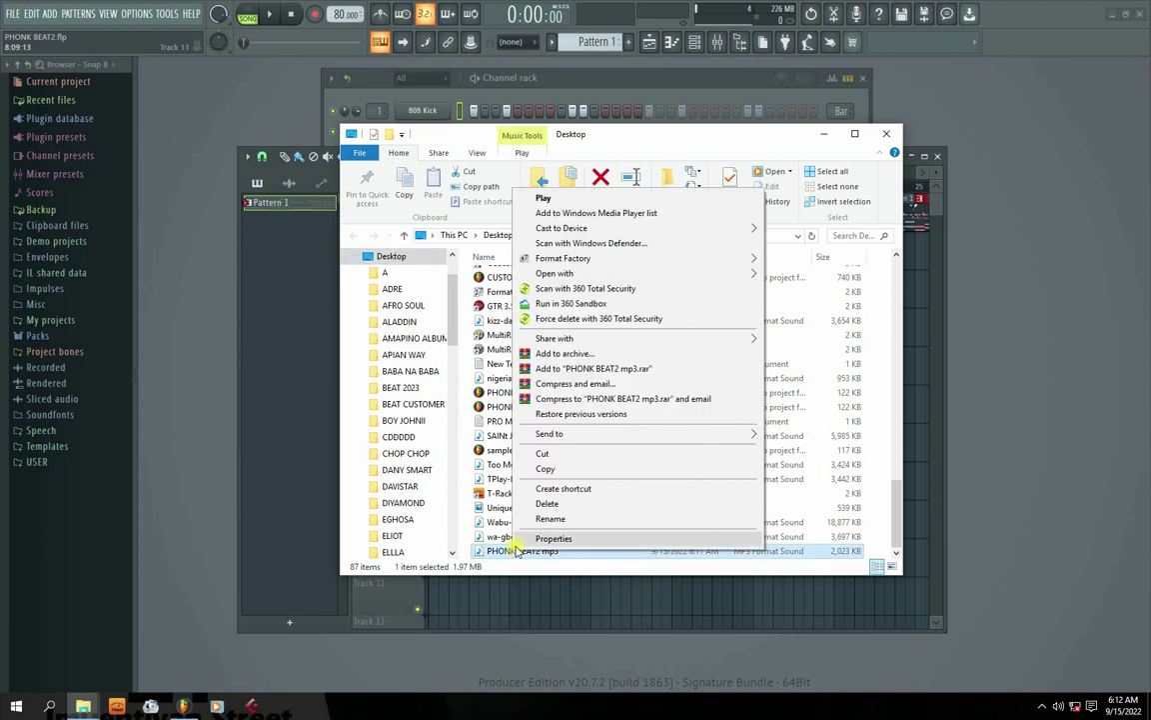
{"action": "left_click", "coordinate": [527, 554]}
{"action": "key", "text": "Escape"}
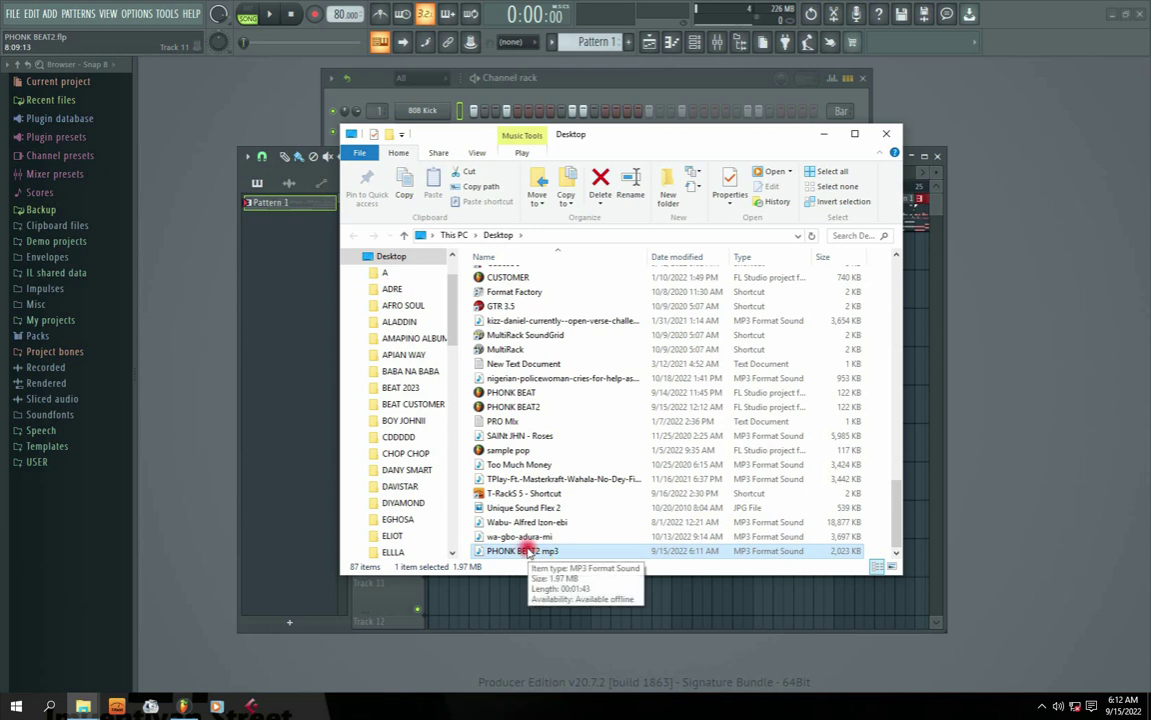
{"action": "right_click", "coordinate": [526, 551]}
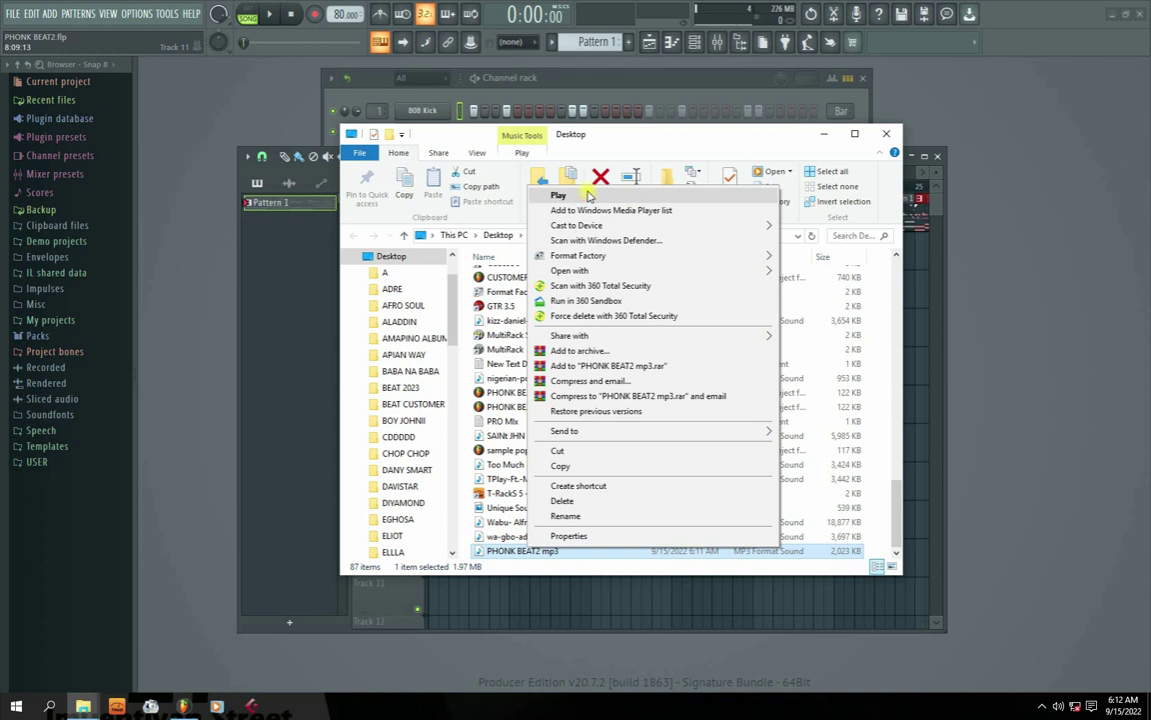
{"action": "left_click", "coordinate": [585, 177]}
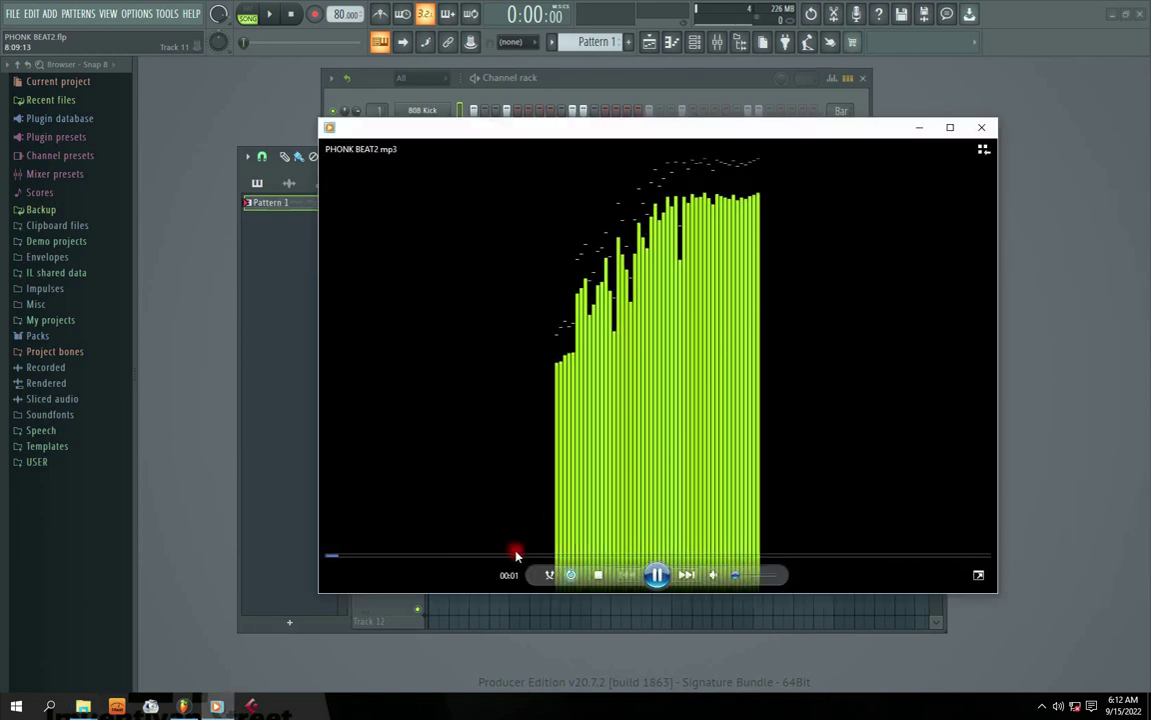
Step: Seek the mp3 to 0:29, adjust the volume, then close Media Player and the Desktop folder
{"action": "left_click", "coordinate": [515, 556]}
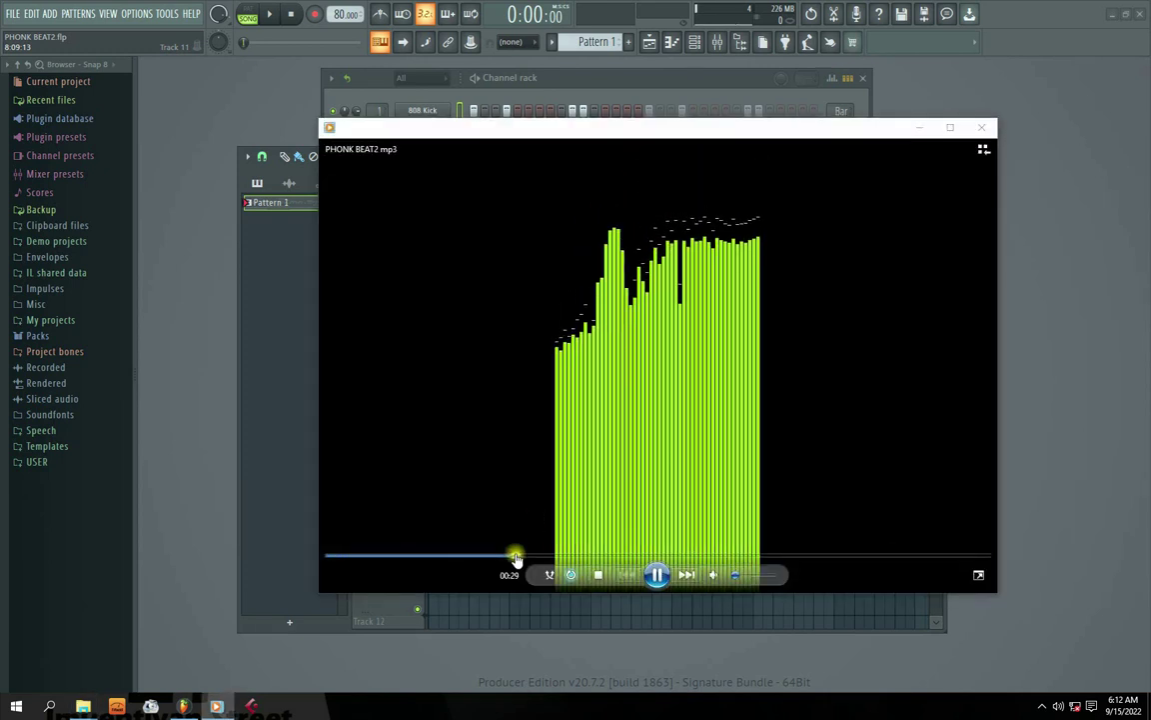
{"action": "mouse_move", "coordinate": [737, 575]}
{"action": "left_mouse_down"}
{"action": "mouse_move", "coordinate": [784, 581]}
{"action": "mouse_move", "coordinate": [740, 580]}
{"action": "left_mouse_up"}
{"action": "left_click", "coordinate": [736, 575]}
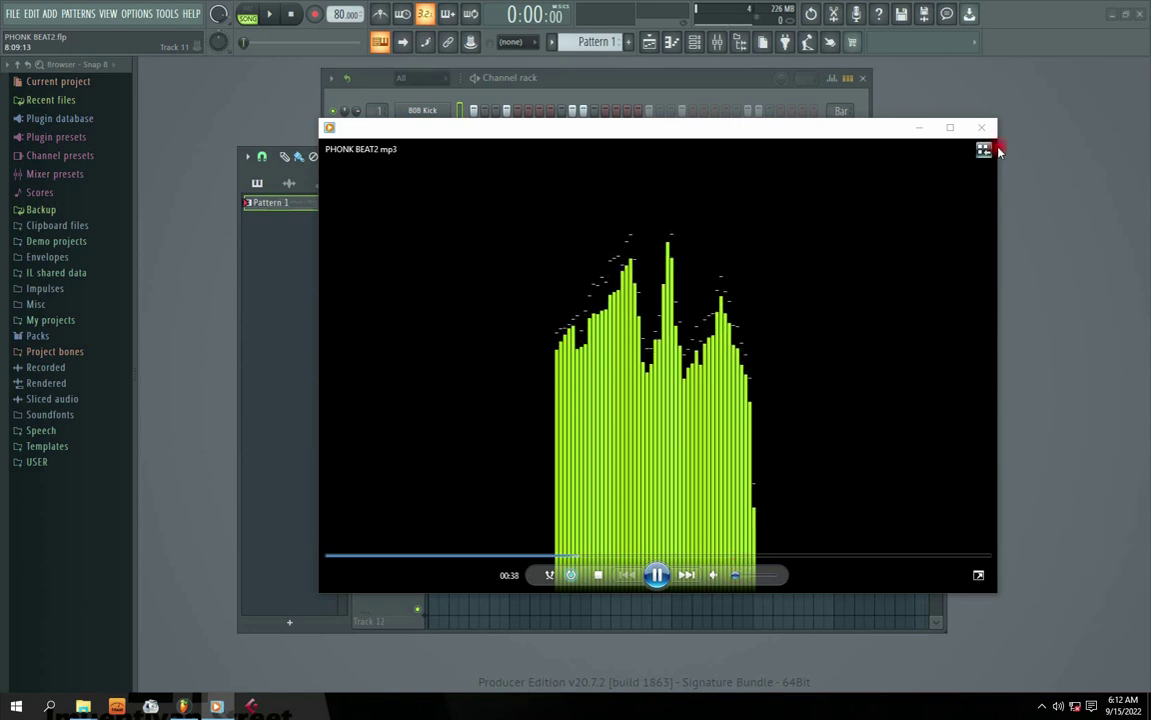
{"action": "left_click", "coordinate": [986, 129]}
{"action": "left_click", "coordinate": [882, 122]}
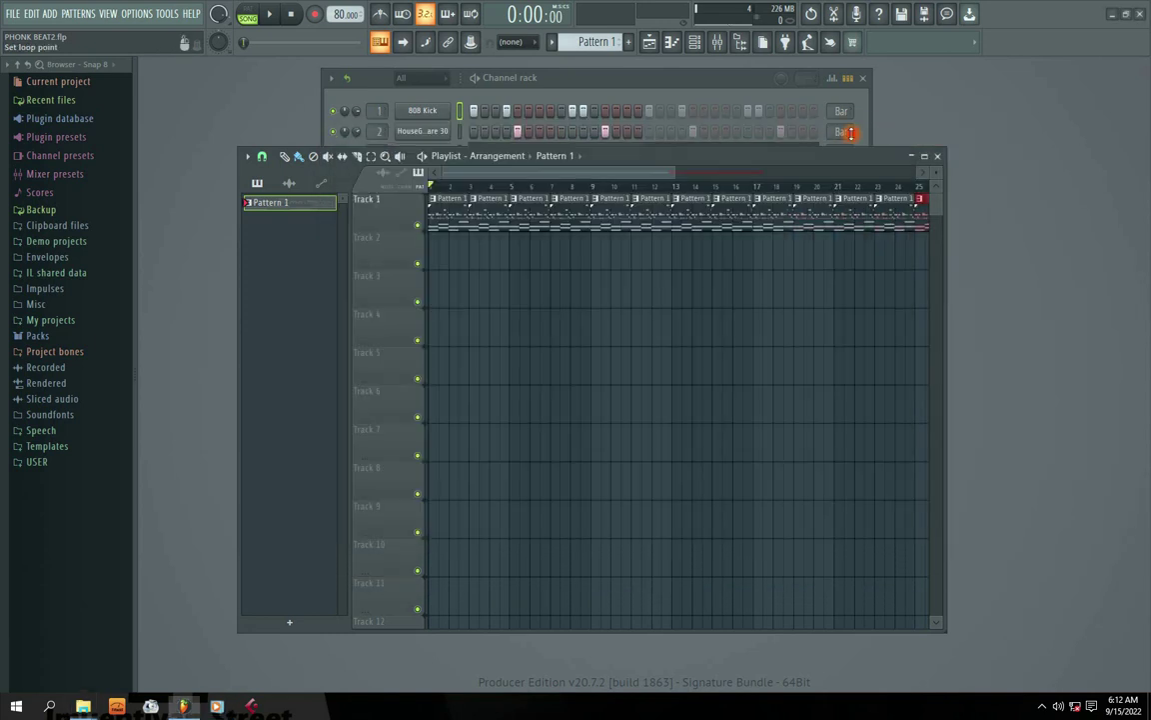
Step: Reposition the Playlist and Channel rack windows, switching which one is in front
{"action": "mouse_move", "coordinate": [617, 158]}
{"action": "left_mouse_down"}
{"action": "mouse_move", "coordinate": [566, 159]}
{"action": "mouse_move", "coordinate": [639, 162]}
{"action": "left_mouse_up"}
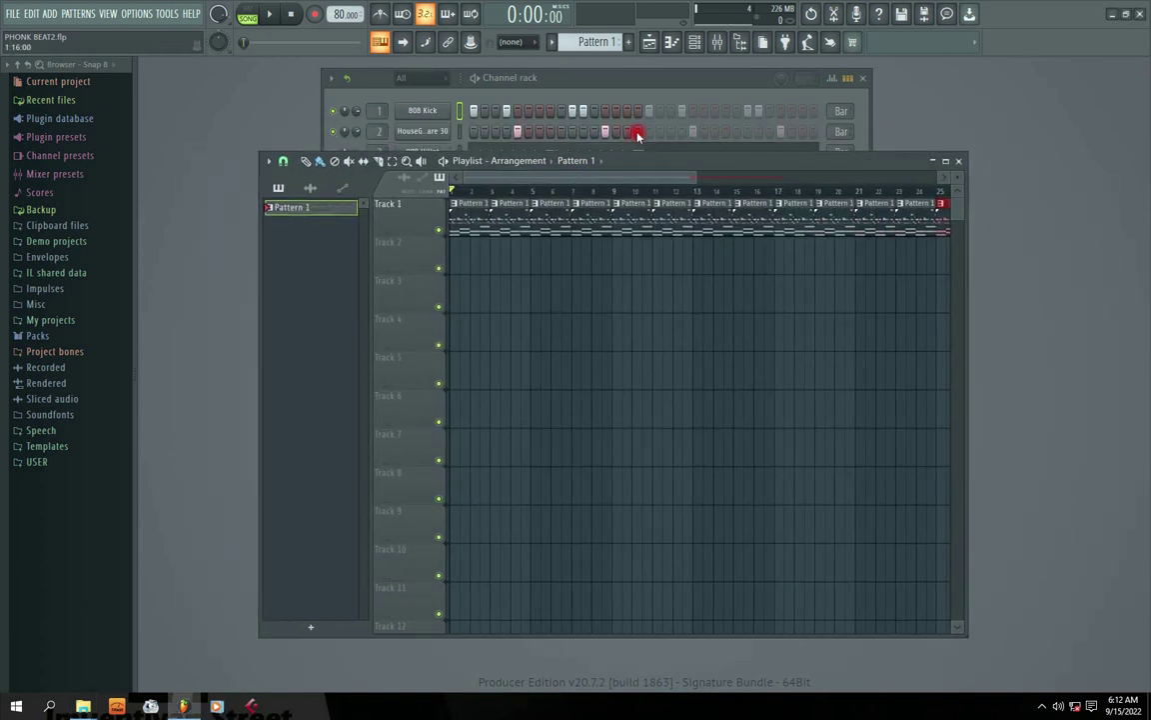
{"action": "left_click", "coordinate": [614, 86]}
{"action": "left_click_drag", "start_coordinate": [614, 88], "coordinate": [620, 88]}
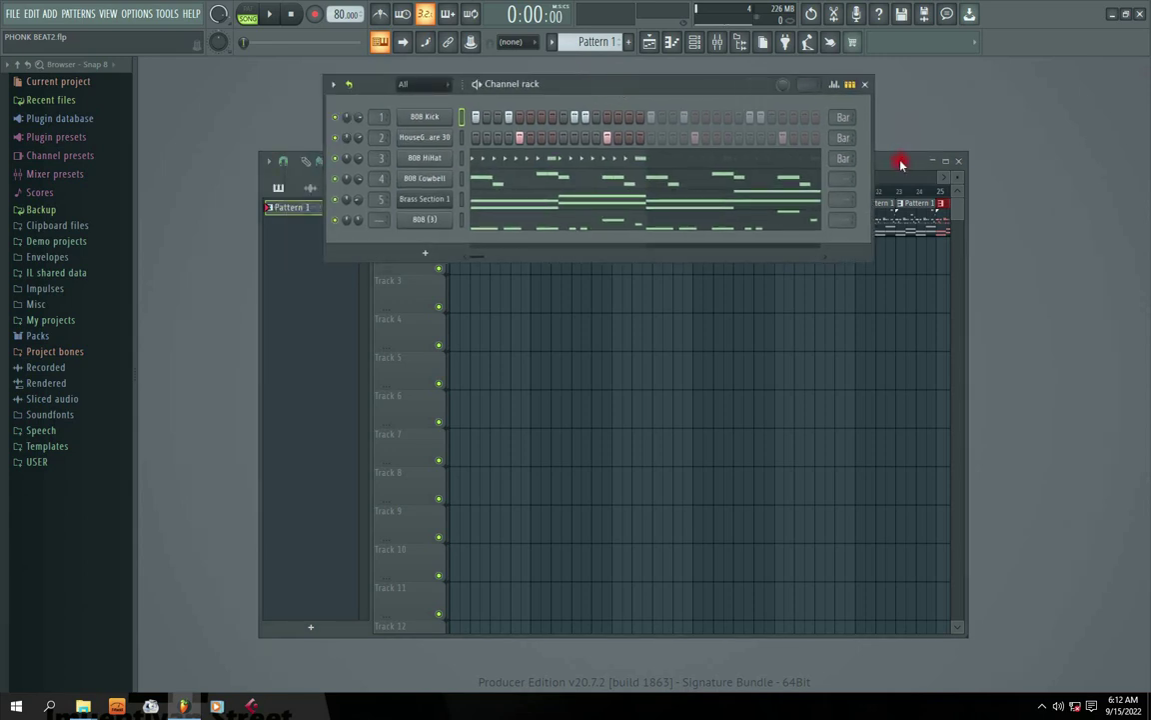
{"action": "left_click", "coordinate": [900, 164]}
{"action": "left_click", "coordinate": [626, 88]}
{"action": "left_click", "coordinate": [867, 160]}
{"action": "mouse_move", "coordinate": [634, 162]}
{"action": "left_mouse_down"}
{"action": "mouse_move", "coordinate": [611, 287]}
{"action": "mouse_move", "coordinate": [608, 188]}
{"action": "mouse_move", "coordinate": [617, 203]}
{"action": "left_mouse_up"}
{"action": "left_click", "coordinate": [602, 117]}
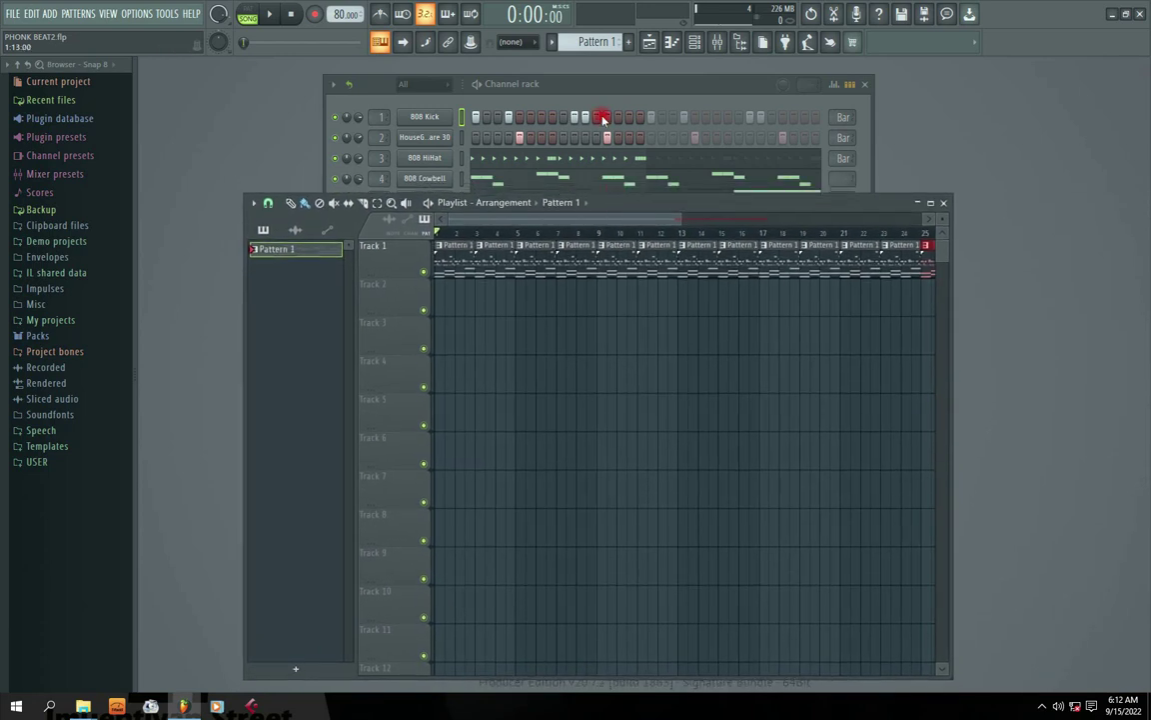
{"action": "left_click", "coordinate": [895, 200]}
{"action": "left_click", "coordinate": [707, 215]}
Step: Delete every Pattern 1 clip from Track 1 and bring the Channel rack back in front
{"action": "left_click_drag", "start_coordinate": [644, 205], "coordinate": [644, 176]}
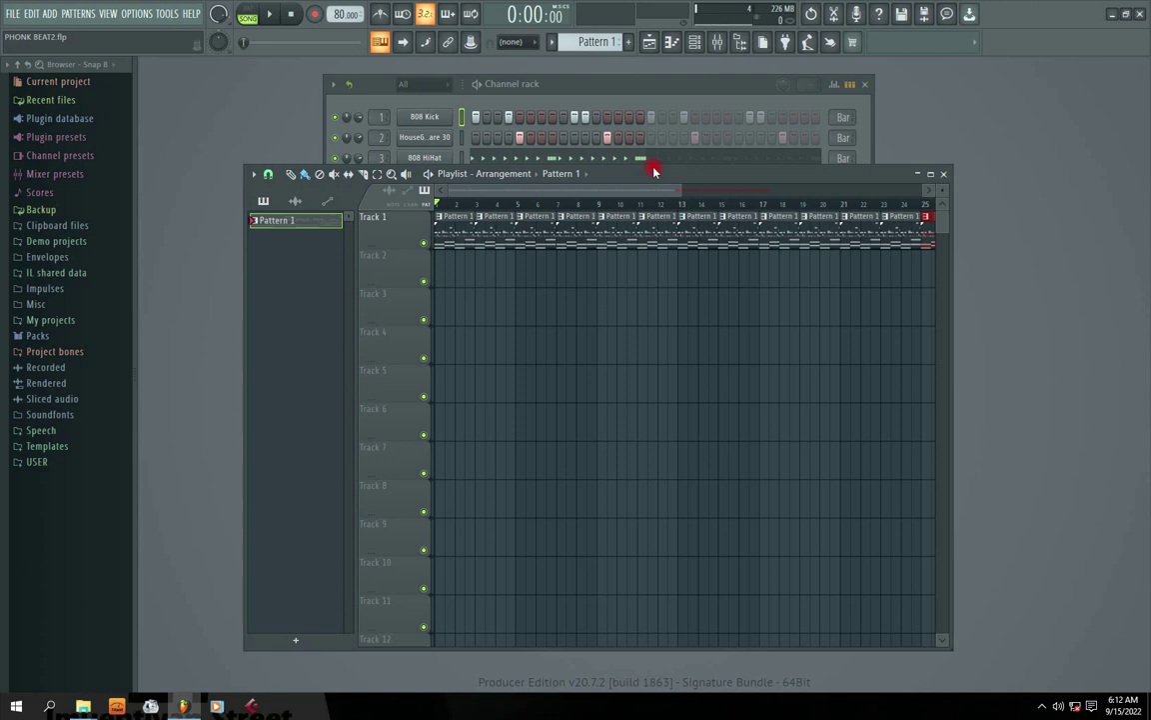
{"action": "left_click_drag", "start_coordinate": [655, 172], "coordinate": [654, 176]}
{"action": "mouse_move", "coordinate": [717, 212]}
{"action": "left_mouse_down"}
{"action": "mouse_move", "coordinate": [922, 237]}
{"action": "mouse_move", "coordinate": [424, 236]}
{"action": "left_mouse_up"}
{"action": "left_click", "coordinate": [647, 135]}
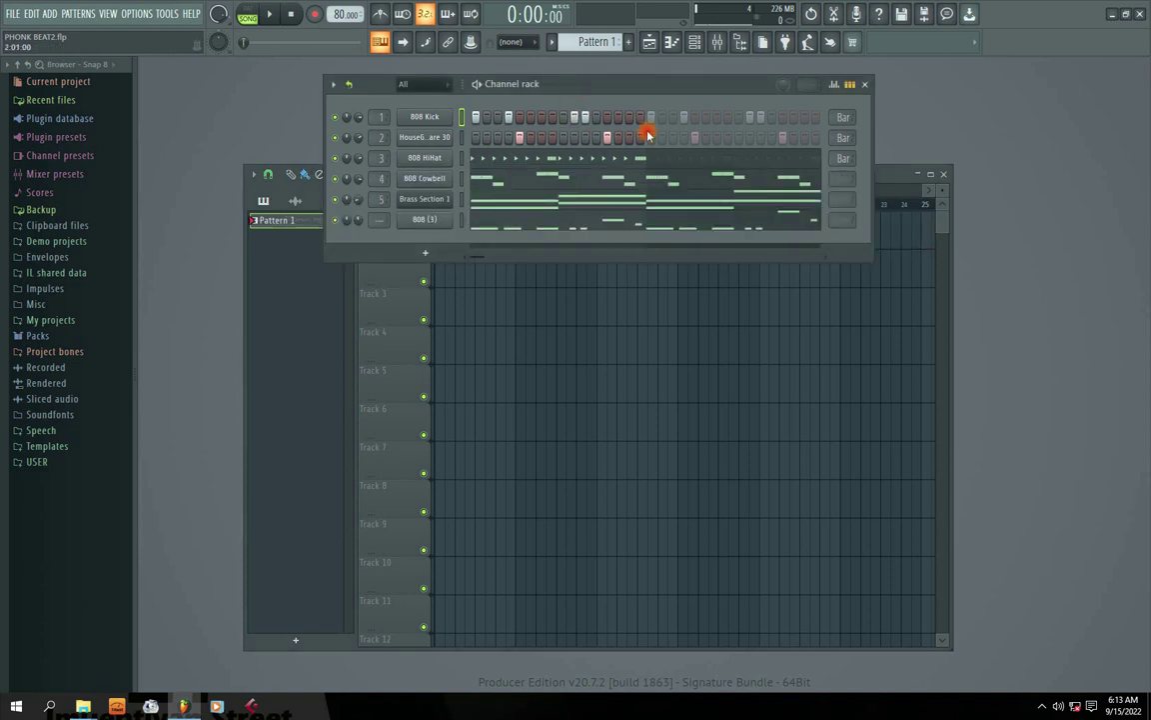
{"action": "left_click", "coordinate": [12, 14]}
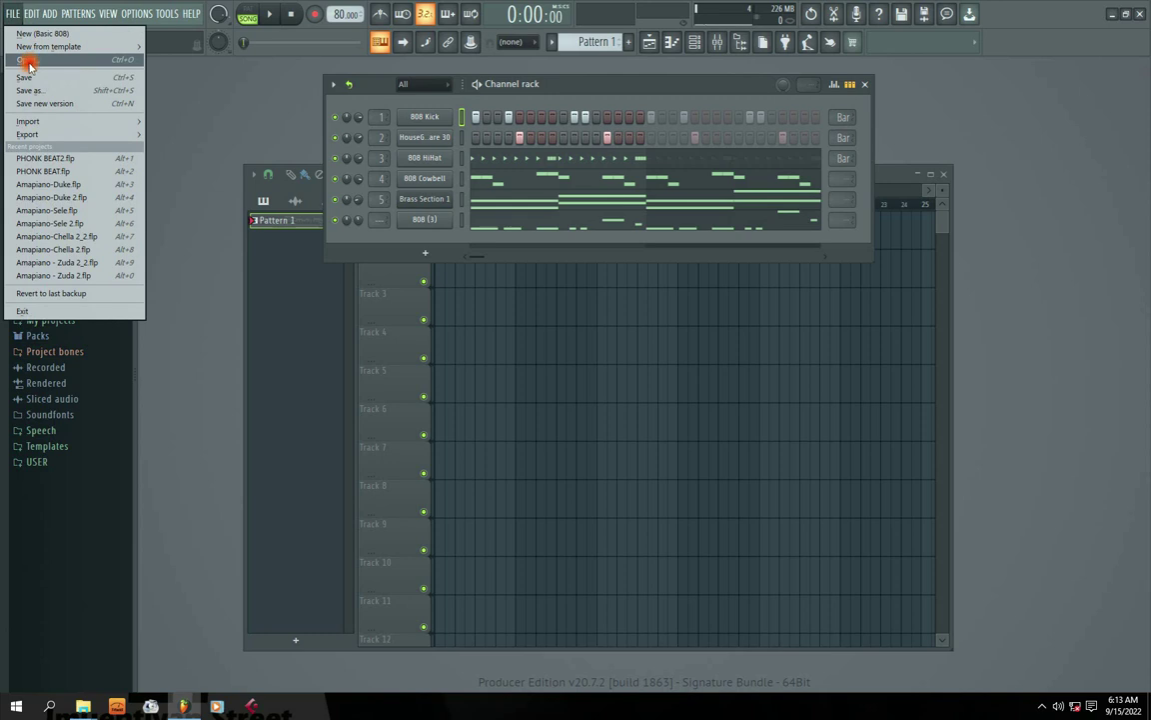
Step: Start a new empty project, discarding the changes to PHONK BEAT2.flp
{"action": "left_click", "coordinate": [30, 31]}
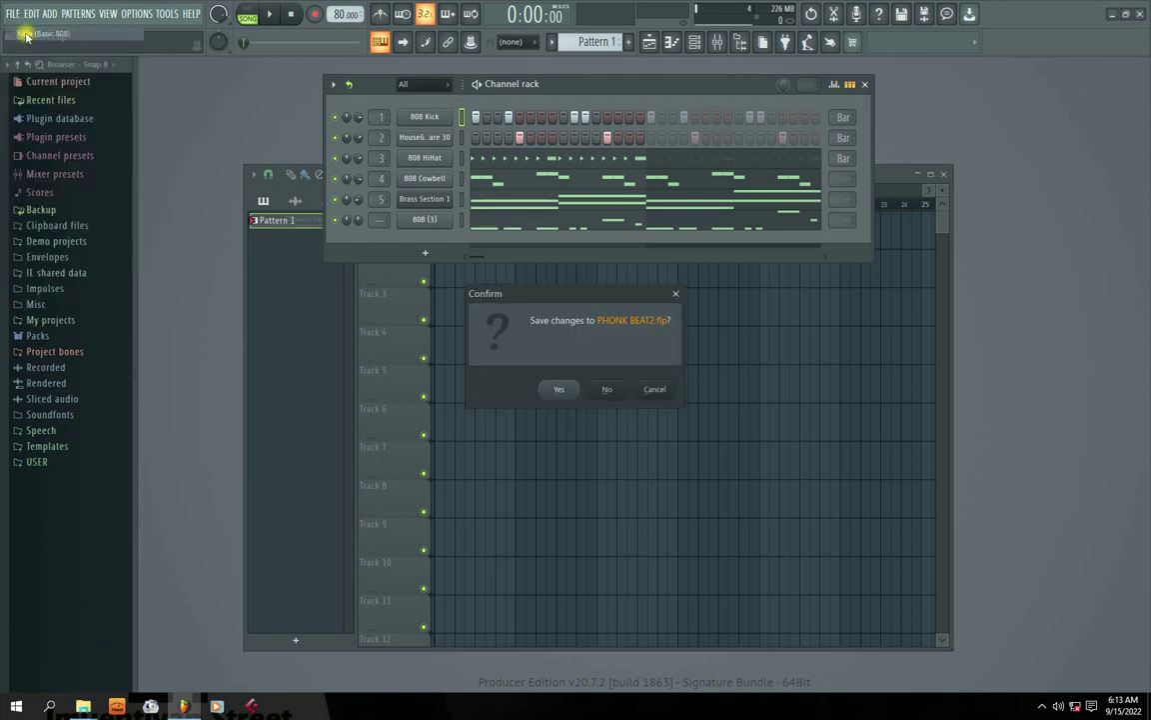
{"action": "left_click", "coordinate": [607, 391]}
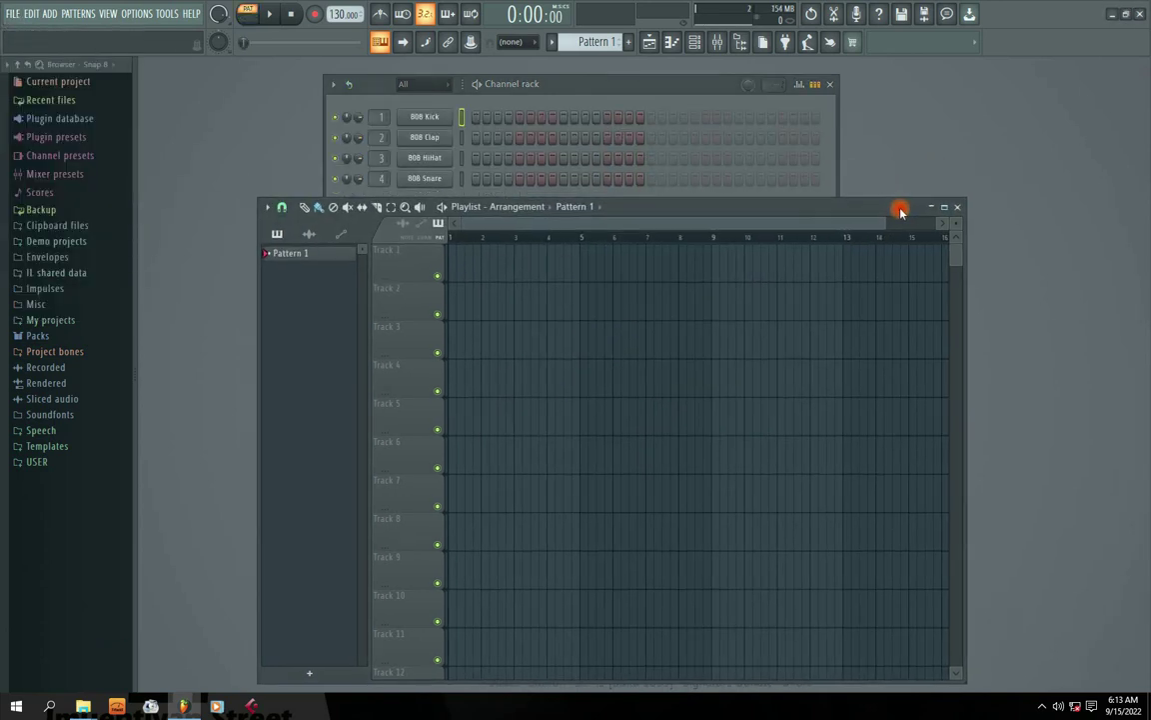
{"action": "left_click_drag", "start_coordinate": [901, 211], "coordinate": [903, 248]}
{"action": "left_click_drag", "start_coordinate": [555, 84], "coordinate": [541, 112]}
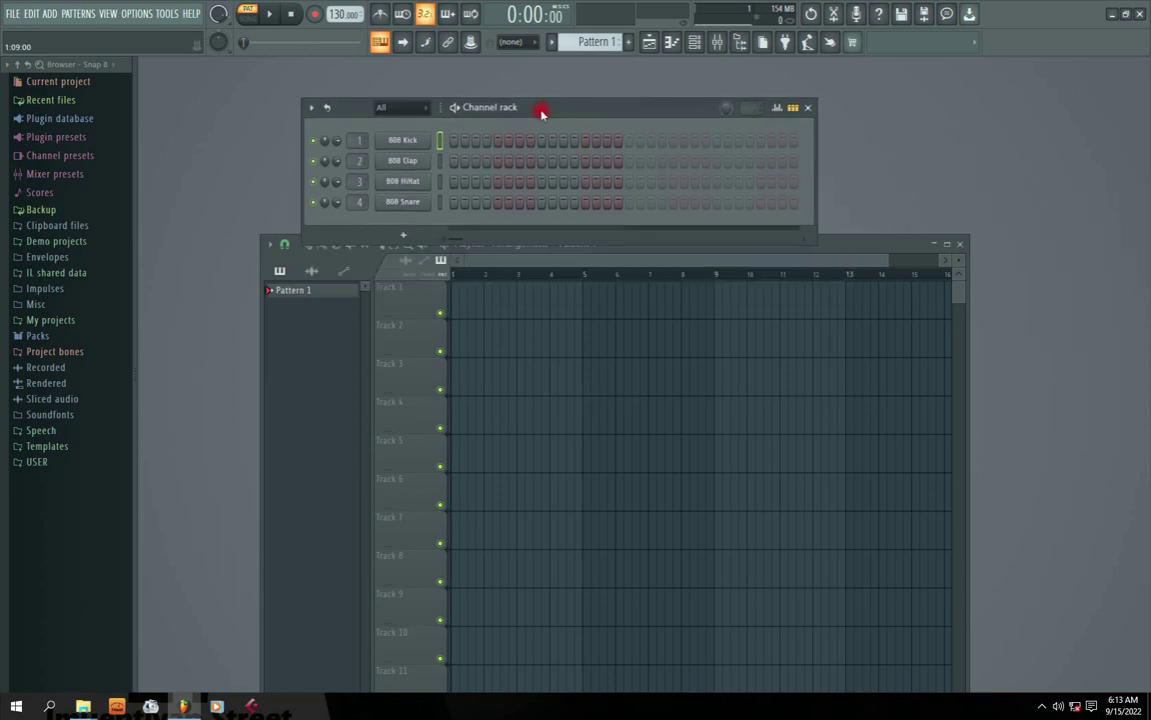
Step: Add an Audio Clip channel to the Channel rack and bring up its sound-file picker
{"action": "left_click", "coordinate": [403, 235]}
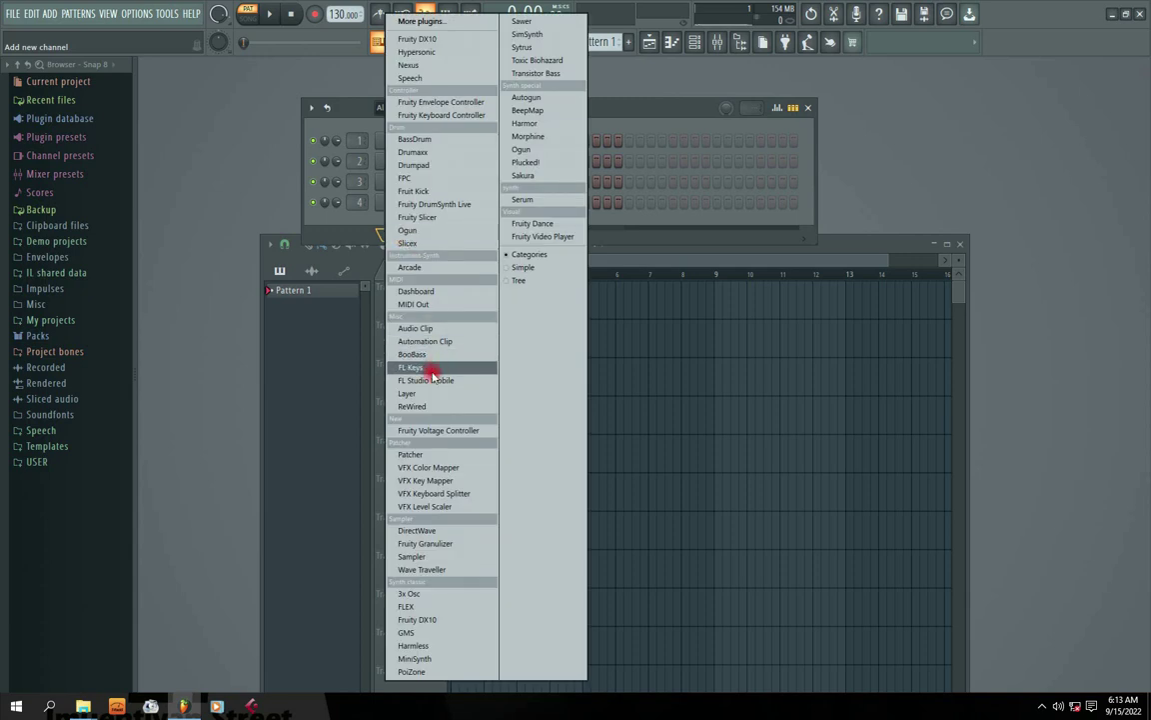
{"action": "left_click", "coordinate": [418, 328]}
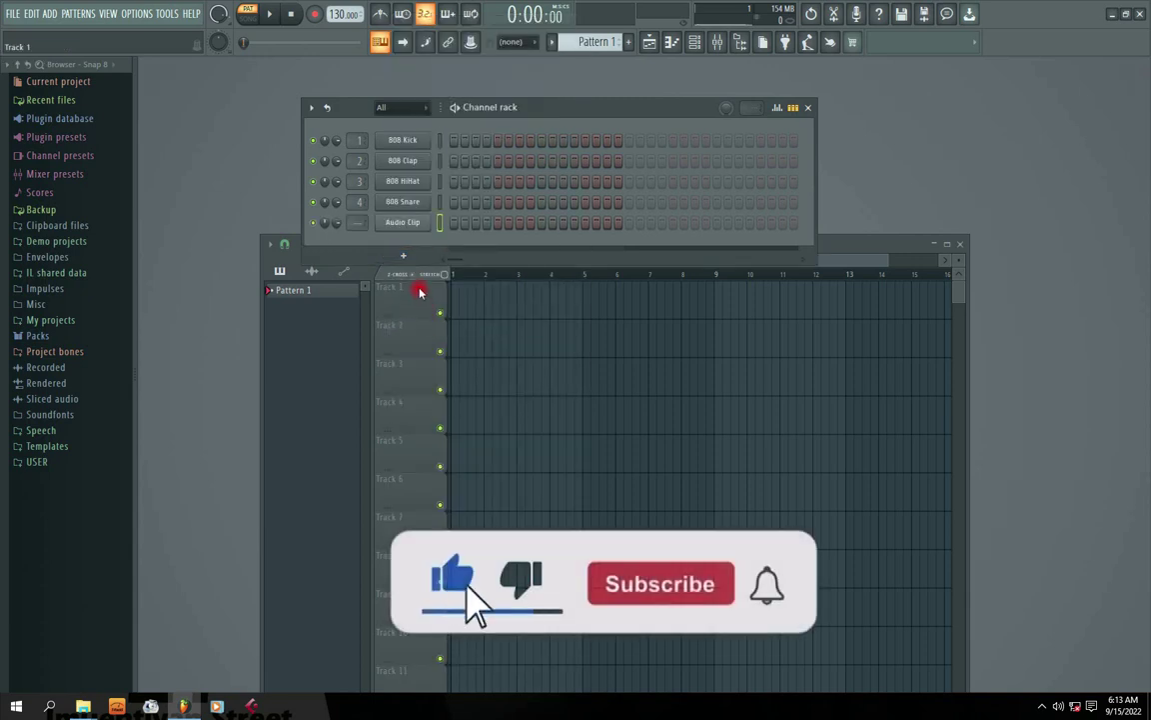
{"action": "left_click", "coordinate": [401, 222]}
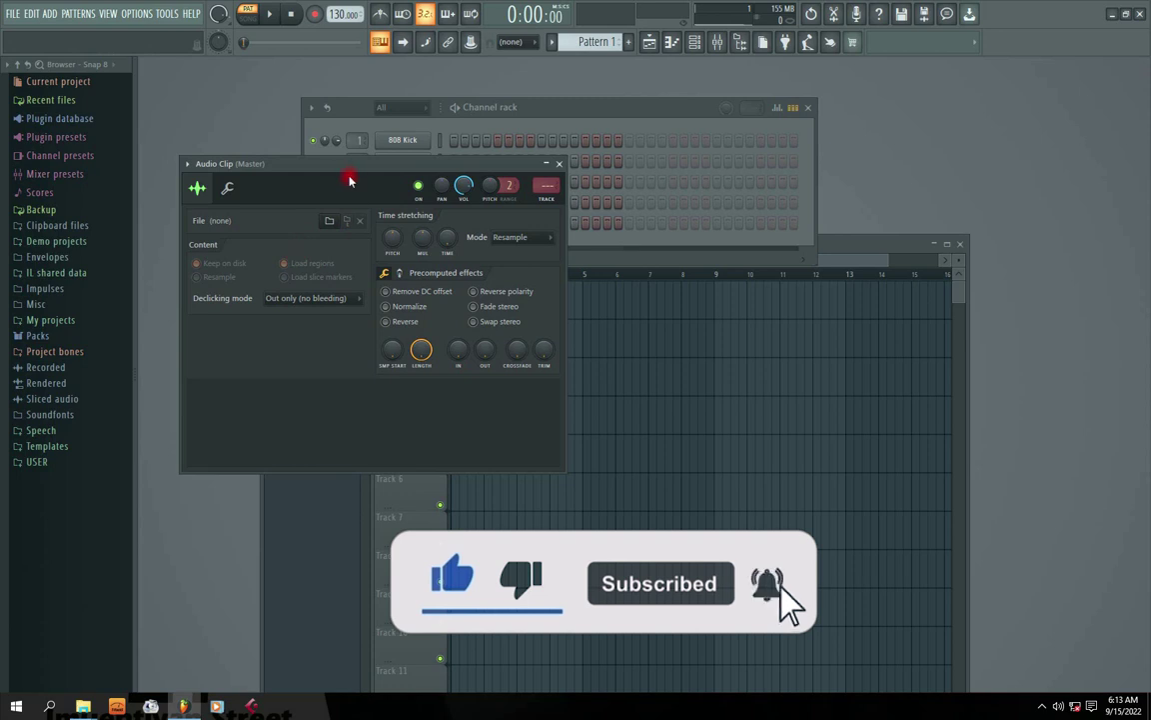
{"action": "left_click_drag", "start_coordinate": [316, 163], "coordinate": [515, 202]}
{"action": "left_click", "coordinate": [526, 260]}
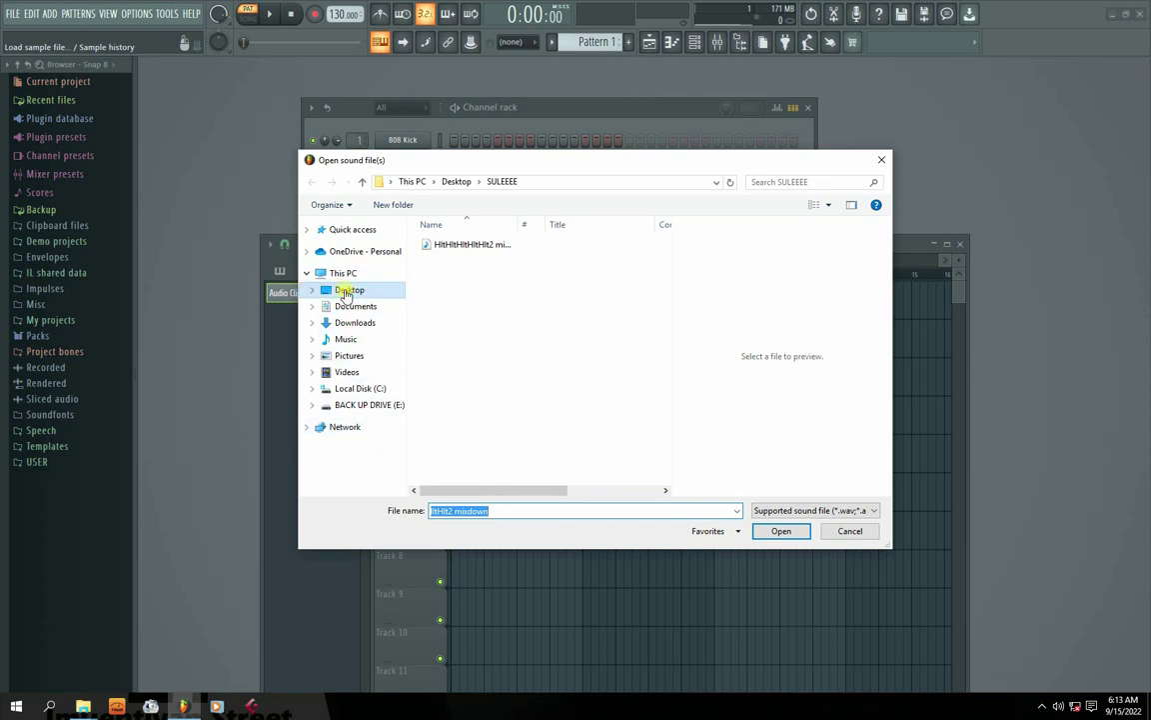
Step: Browse the Desktop folders in the Open sound file dialog and open SULEEEE
{"action": "left_click", "coordinate": [345, 290]}
{"action": "left_click", "coordinate": [350, 306]}
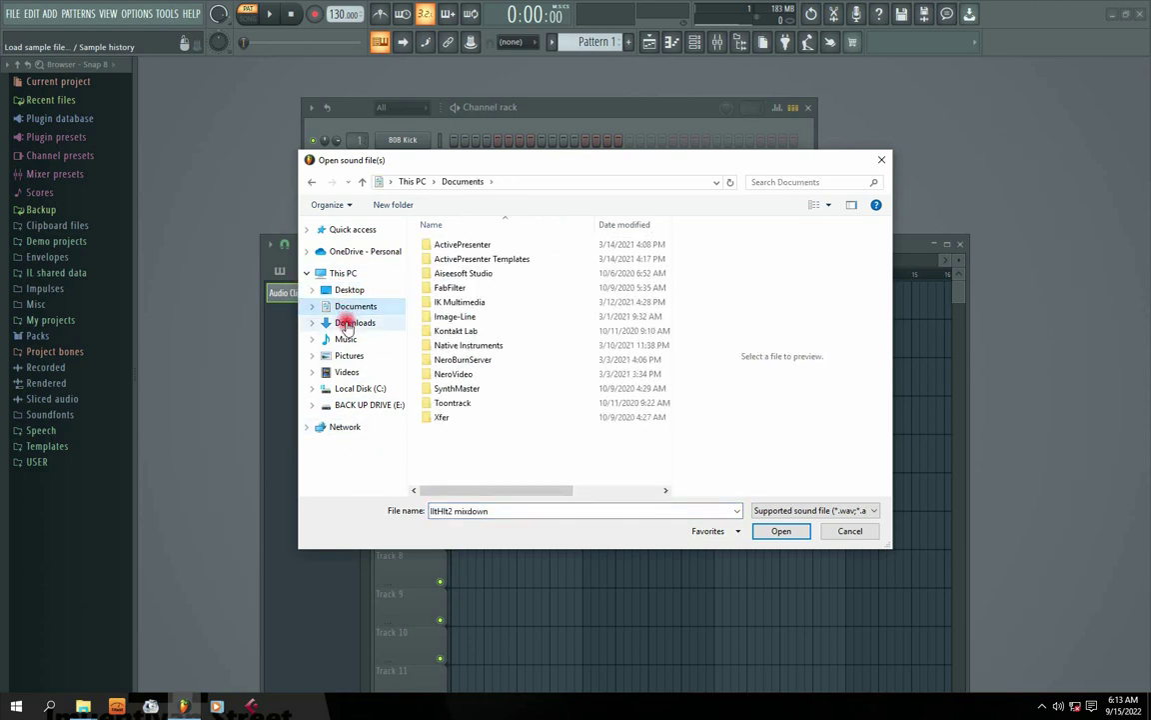
{"action": "left_click", "coordinate": [345, 323]}
{"action": "left_click", "coordinate": [344, 338]}
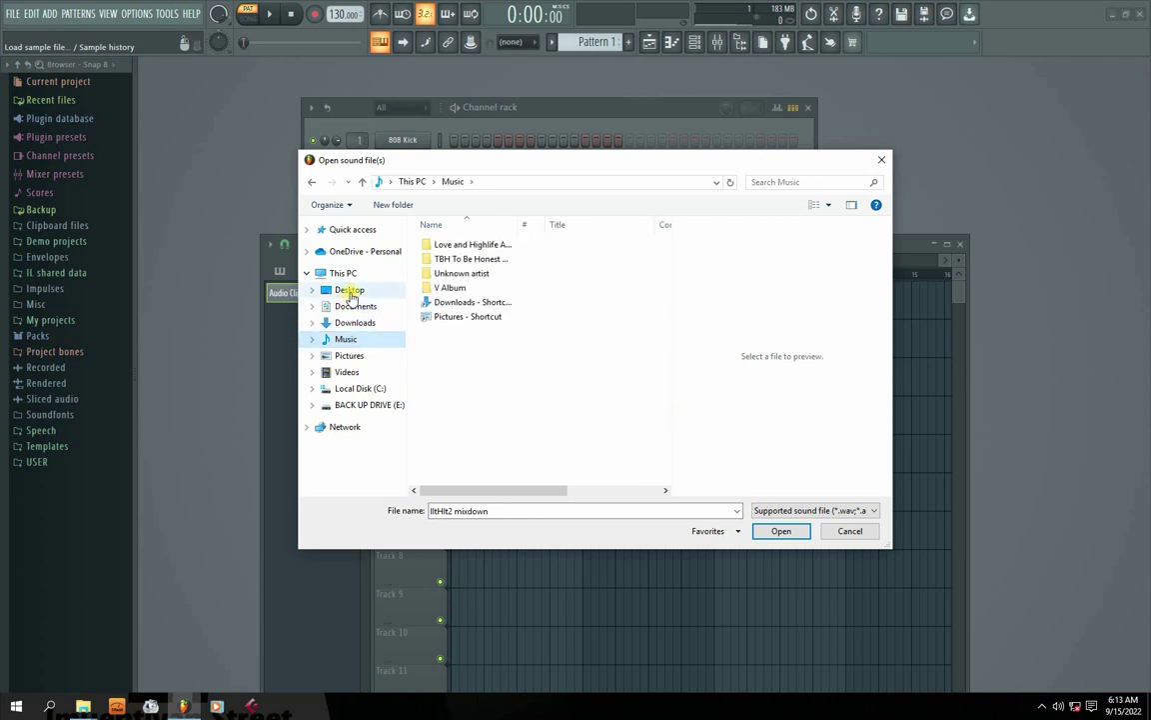
{"action": "left_click", "coordinate": [350, 292]}
{"action": "left_click", "coordinate": [452, 331]}
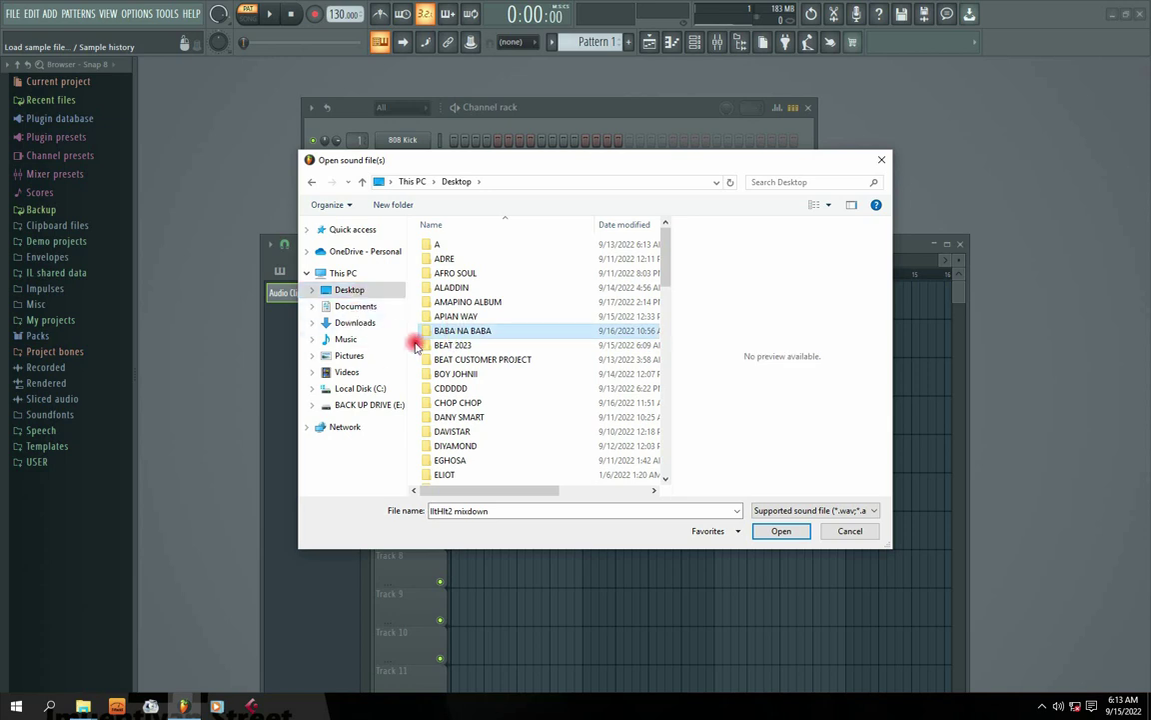
{"action": "left_click", "coordinate": [438, 346]}
{"action": "left_click", "coordinate": [450, 359]}
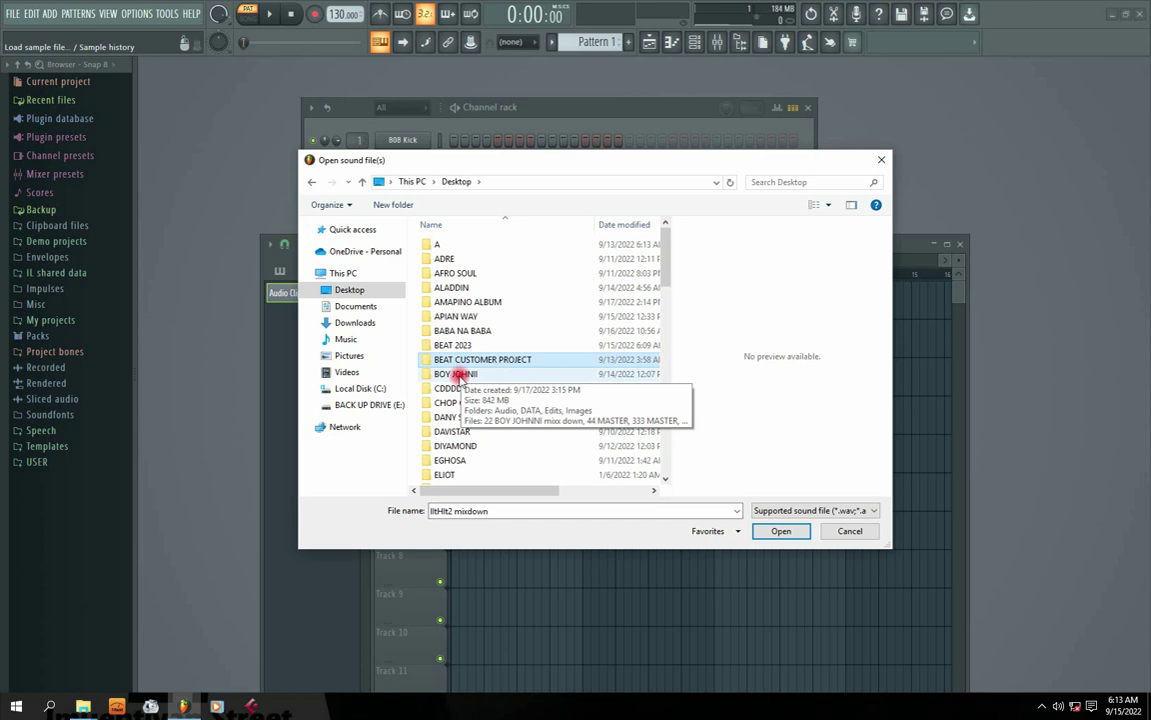
{"action": "scroll", "coordinate": [459, 375], "scroll_direction": "down", "scroll_amount": 14}
{"action": "left_click", "coordinate": [475, 368]}
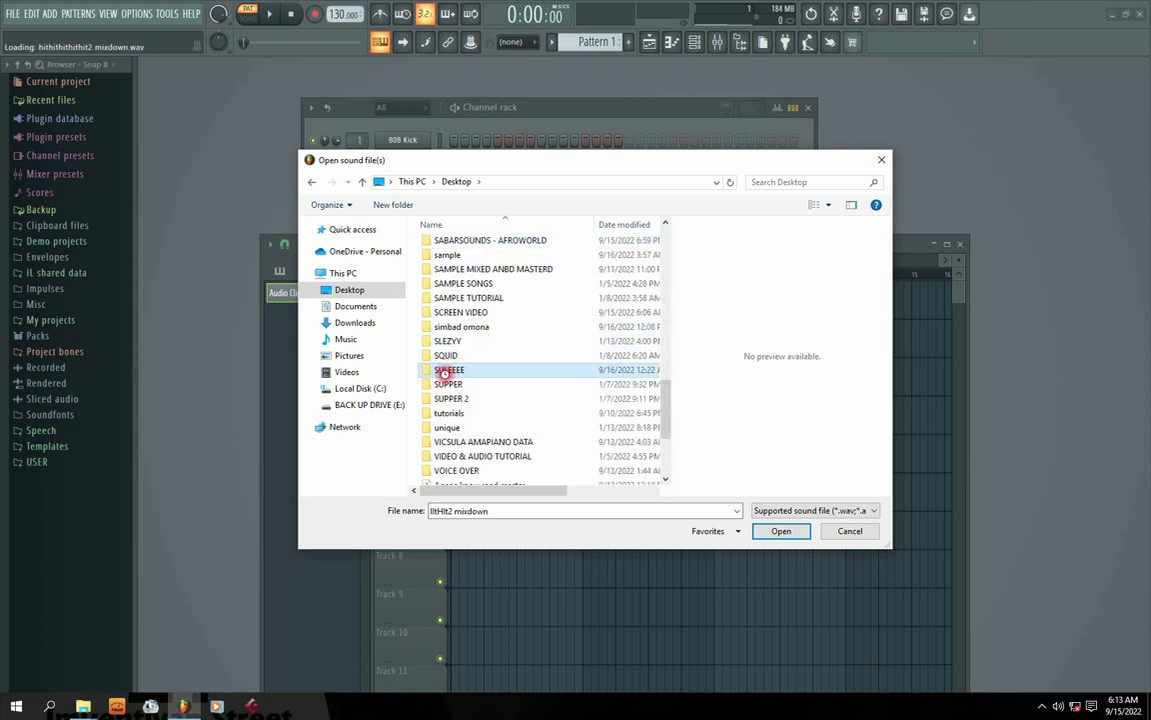
{"action": "double_click", "coordinate": [444, 369]}
Step: Load HltHltHltHltHlt2 mixdown.wav into the Audio Clip channel
{"action": "left_click", "coordinate": [447, 248]}
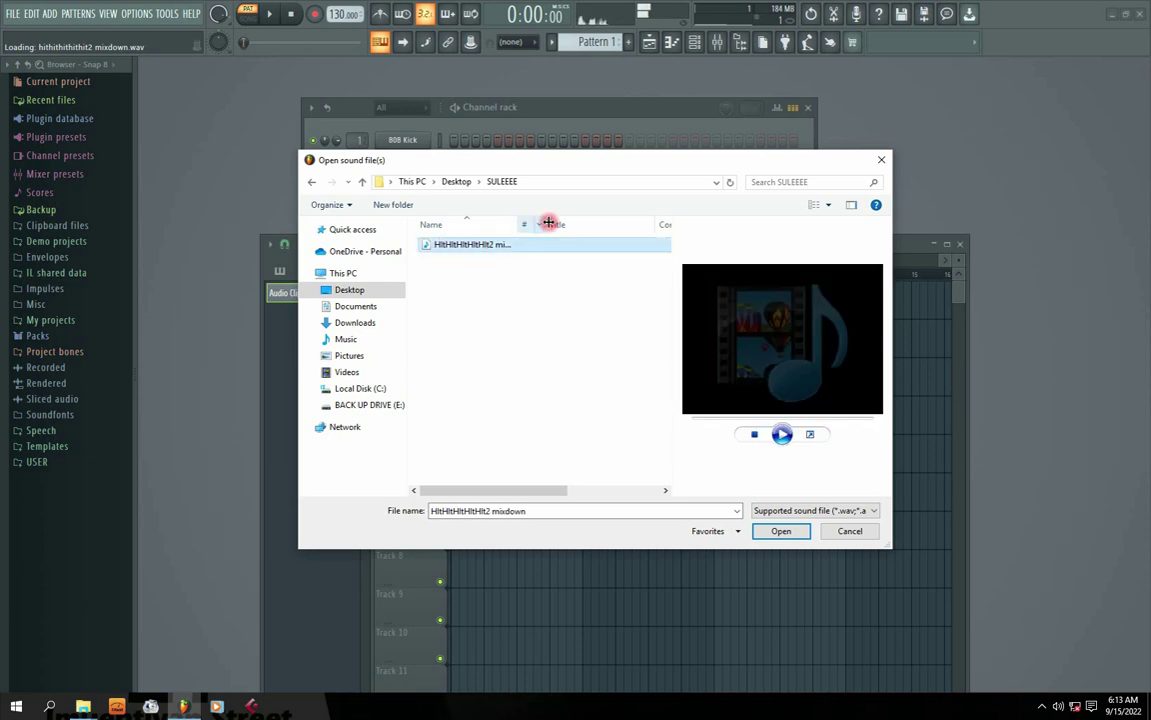
{"action": "left_click", "coordinate": [780, 531]}
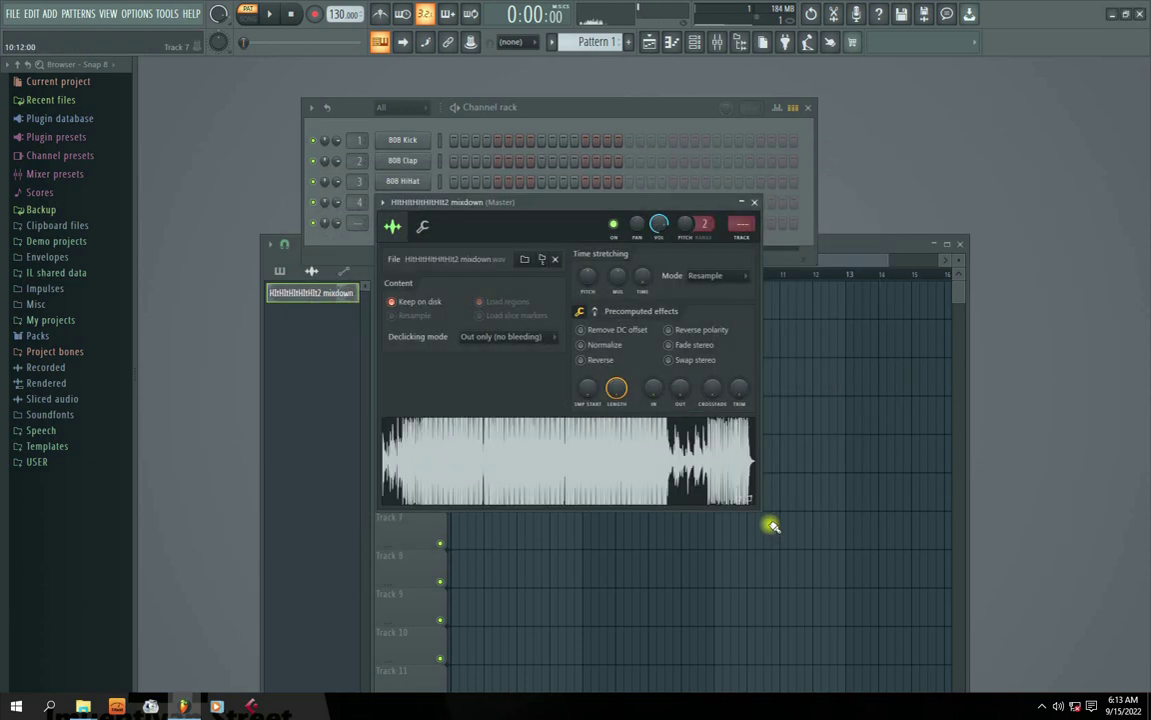
{"action": "left_click_drag", "start_coordinate": [567, 202], "coordinate": [537, 222]}
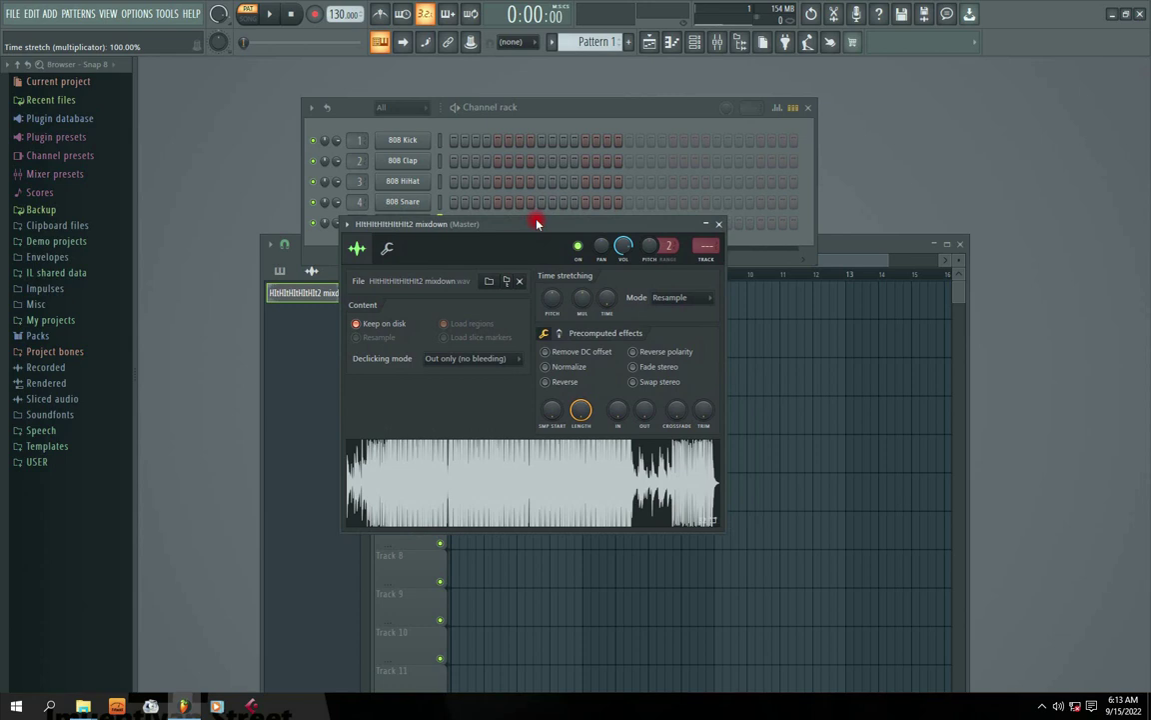
{"action": "left_click_drag", "start_coordinate": [622, 222], "coordinate": [506, 271]}
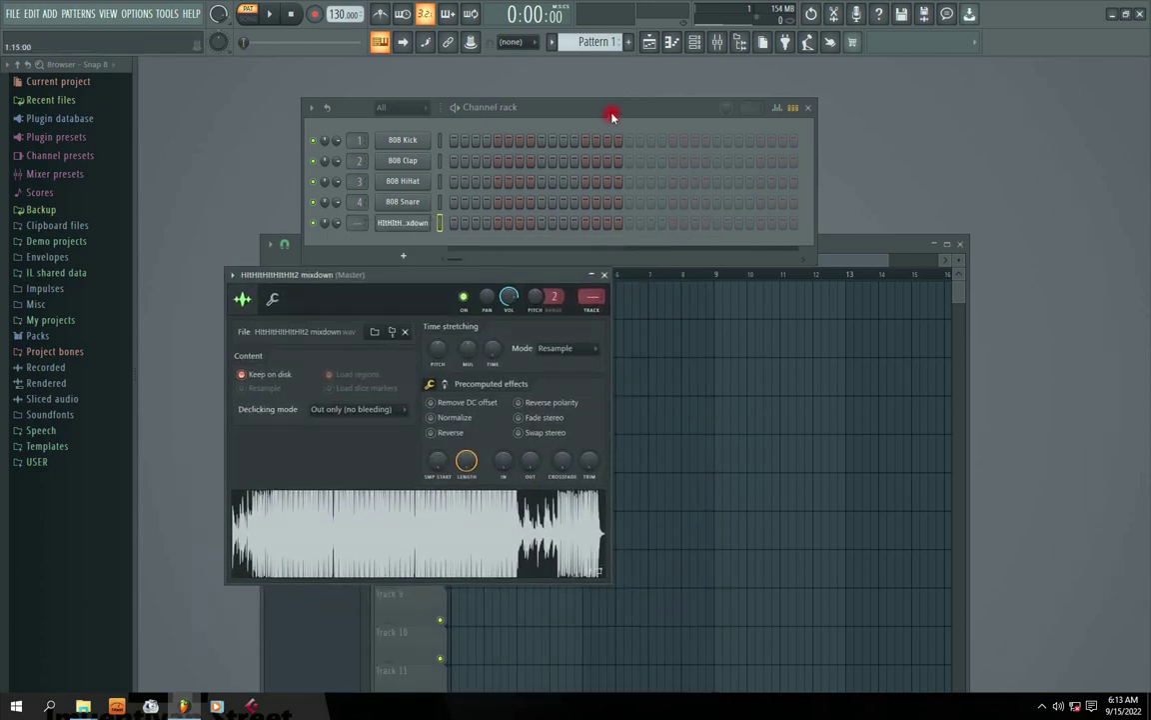
Step: Place the mixdown clip on Track 1 at bar 1 in the Playlist
{"action": "left_click", "coordinate": [648, 42]}
{"action": "left_click_drag", "start_coordinate": [688, 247], "coordinate": [877, 195]}
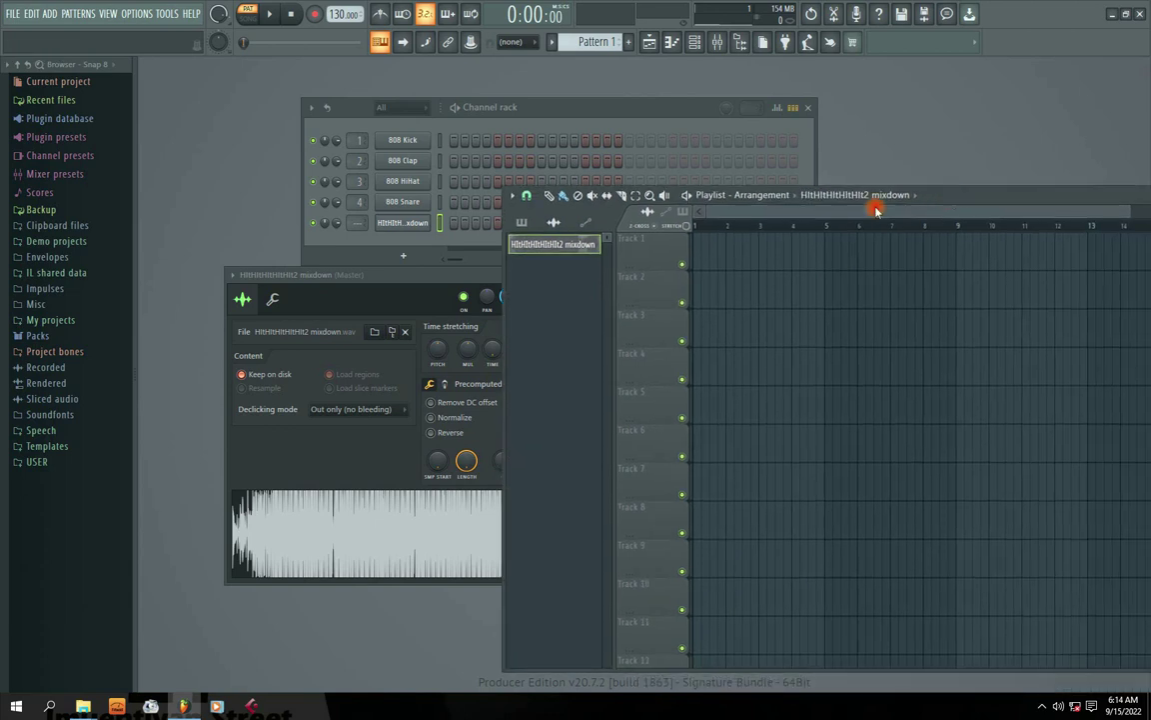
{"action": "left_click_drag", "start_coordinate": [597, 253], "coordinate": [695, 246]}
{"action": "left_click_drag", "start_coordinate": [957, 193], "coordinate": [667, 156]}
Step: Switch to Song mode and briefly play, then stop, the arrangement
{"action": "left_click", "coordinate": [247, 14]}
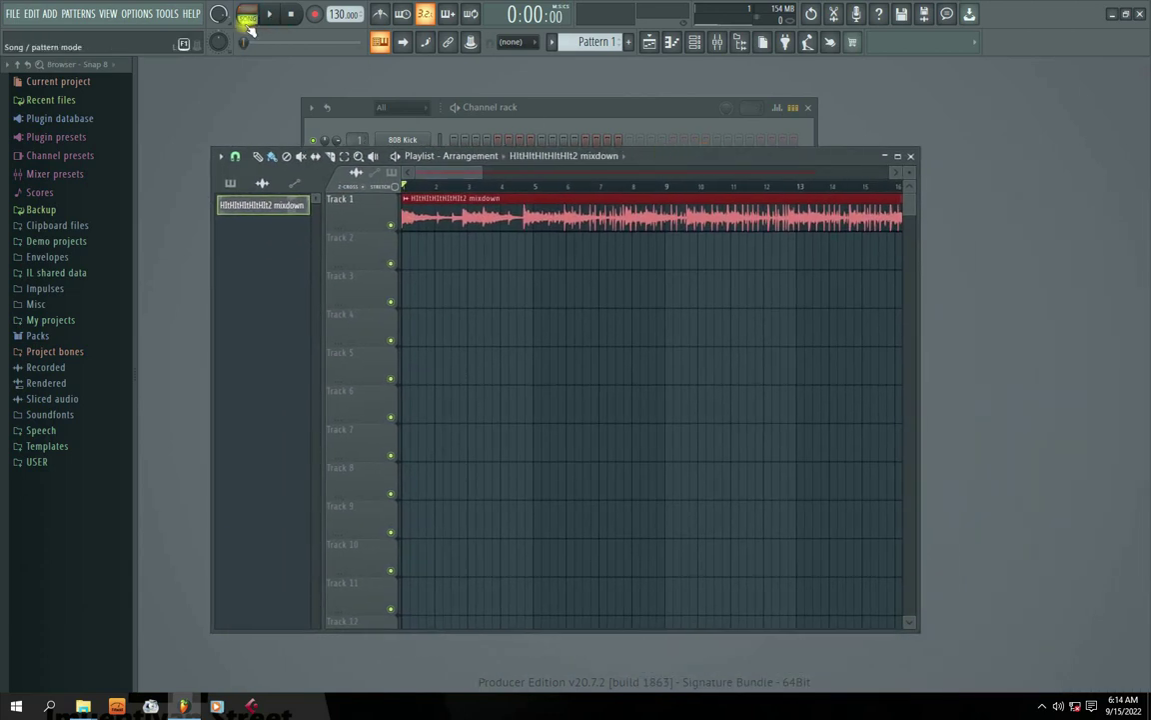
{"action": "left_click", "coordinate": [269, 14]}
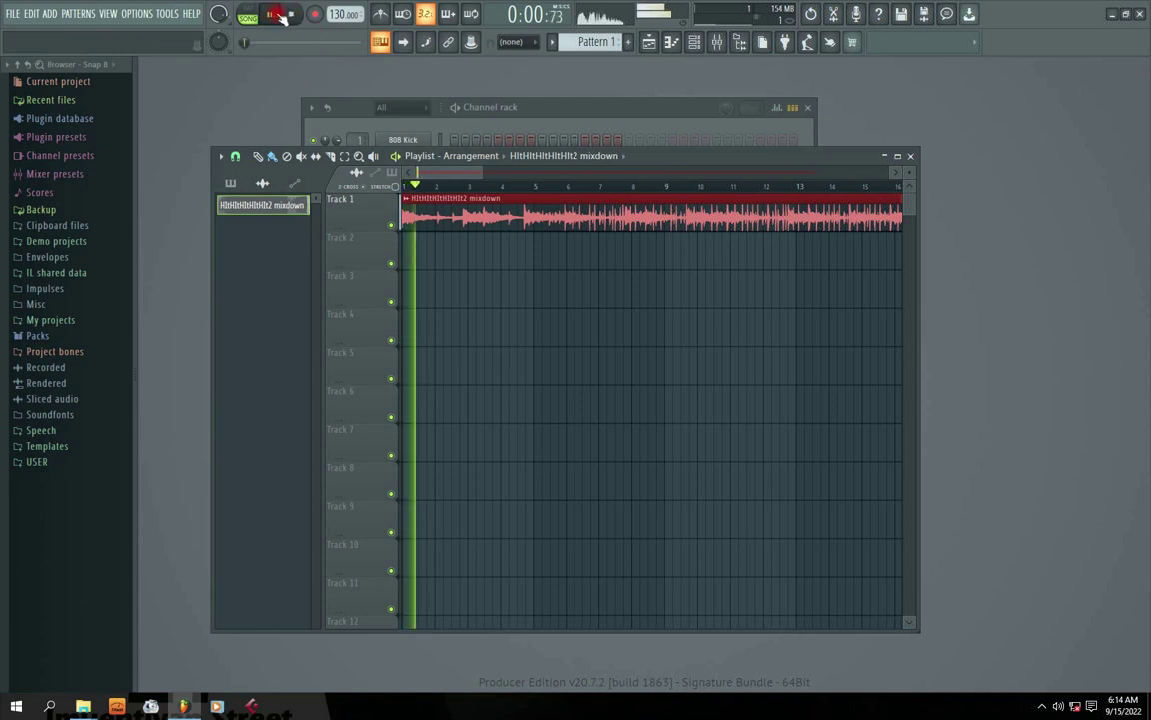
{"action": "left_click", "coordinate": [293, 14]}
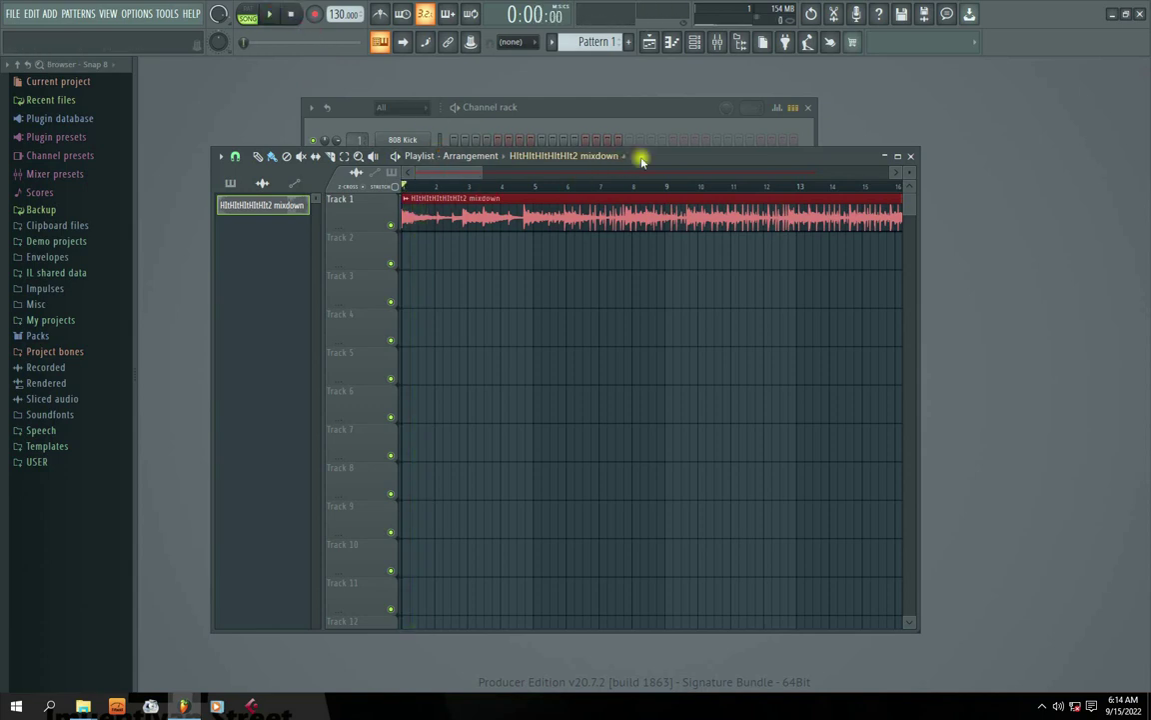
{"action": "left_click_drag", "start_coordinate": [640, 155], "coordinate": [623, 185]}
{"action": "left_click", "coordinate": [14, 13]}
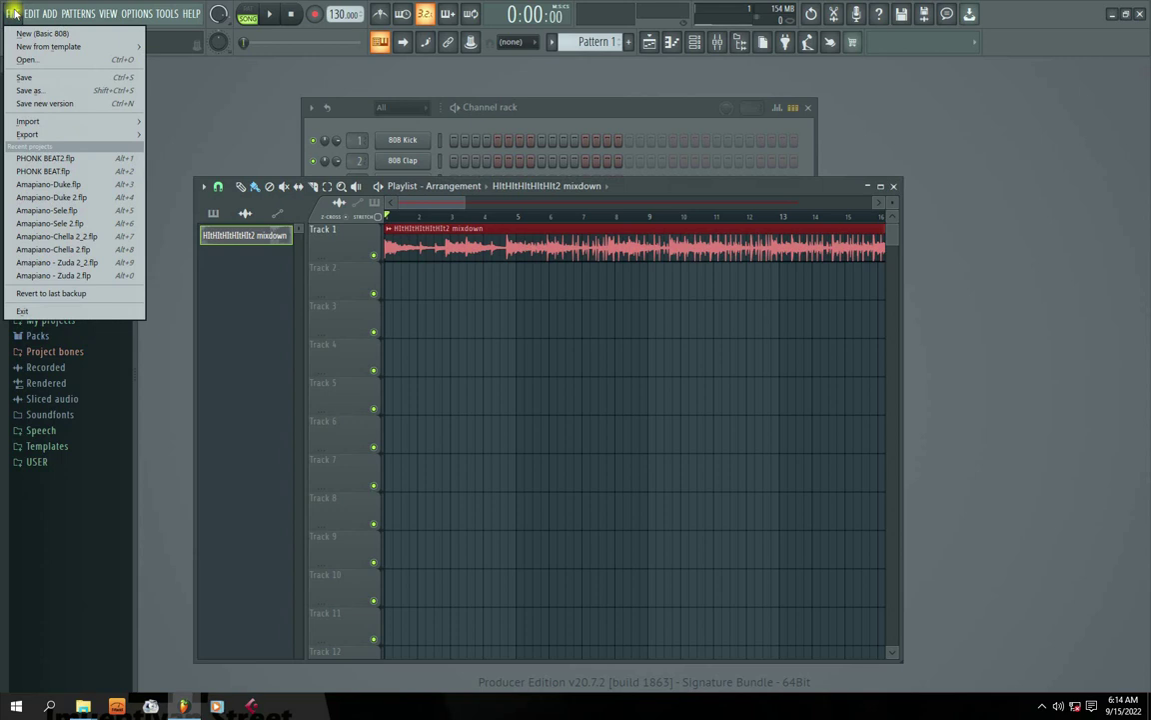
Step: Choose MP3 export and navigate to the Desktop's SULEEEE folder
{"action": "mouse_move", "coordinate": [24, 134]}
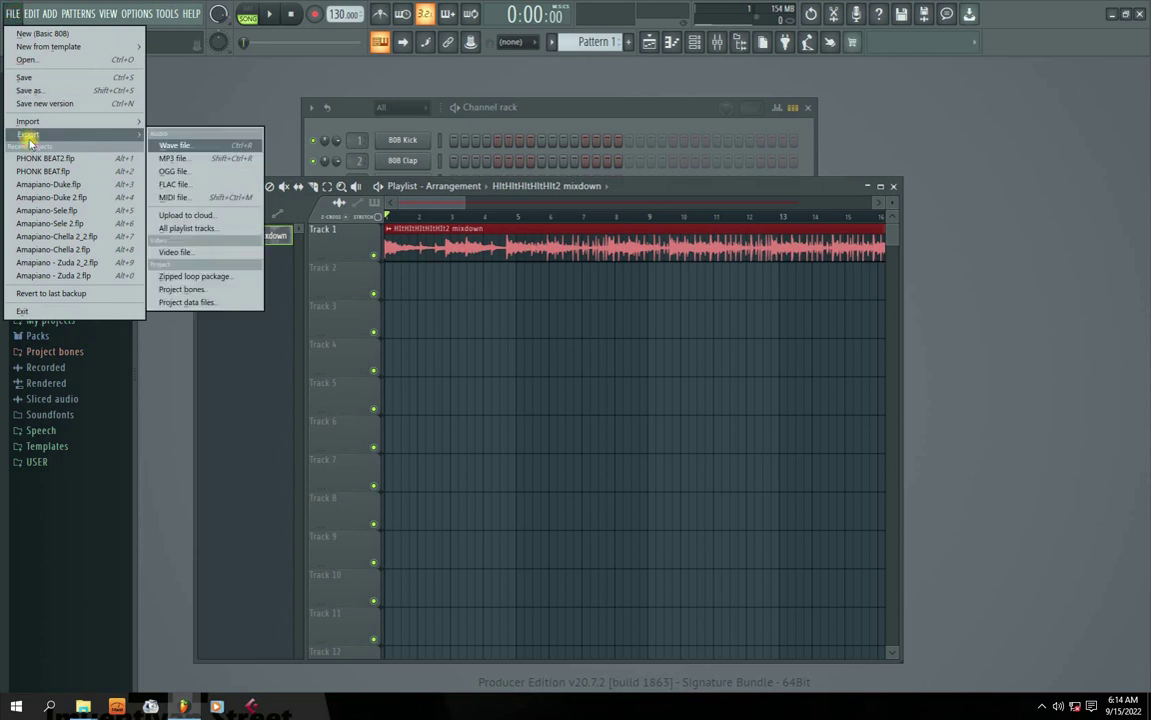
{"action": "left_click", "coordinate": [190, 159]}
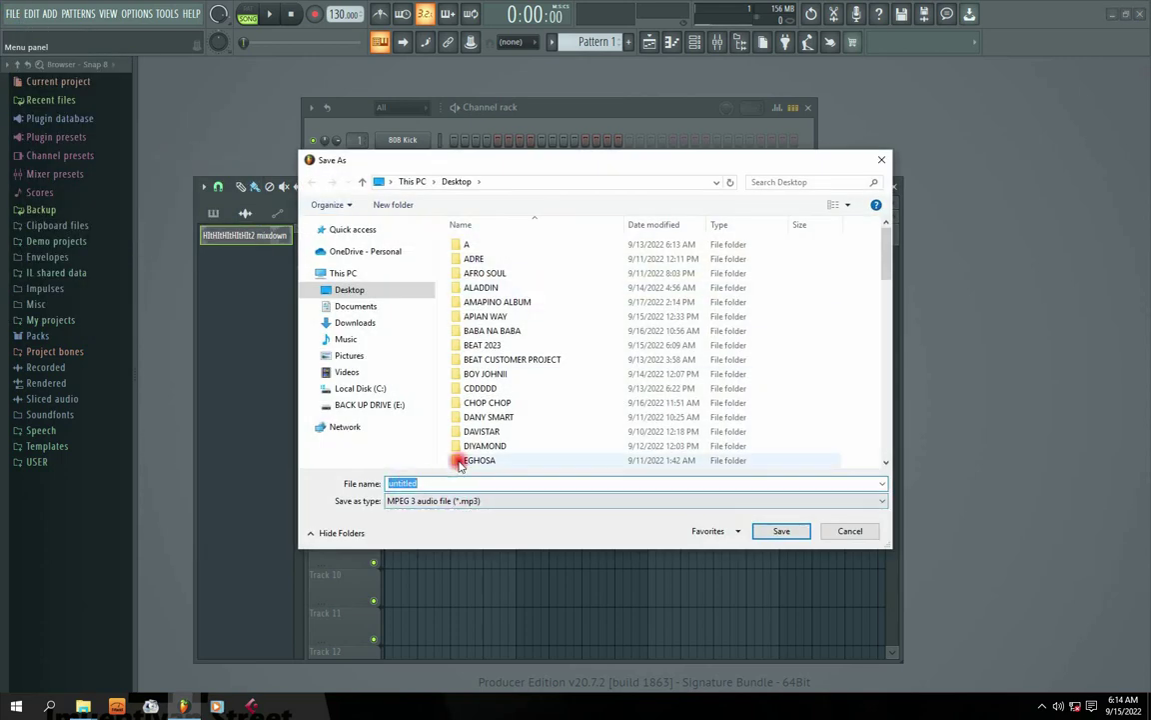
{"action": "left_click", "coordinate": [486, 345]}
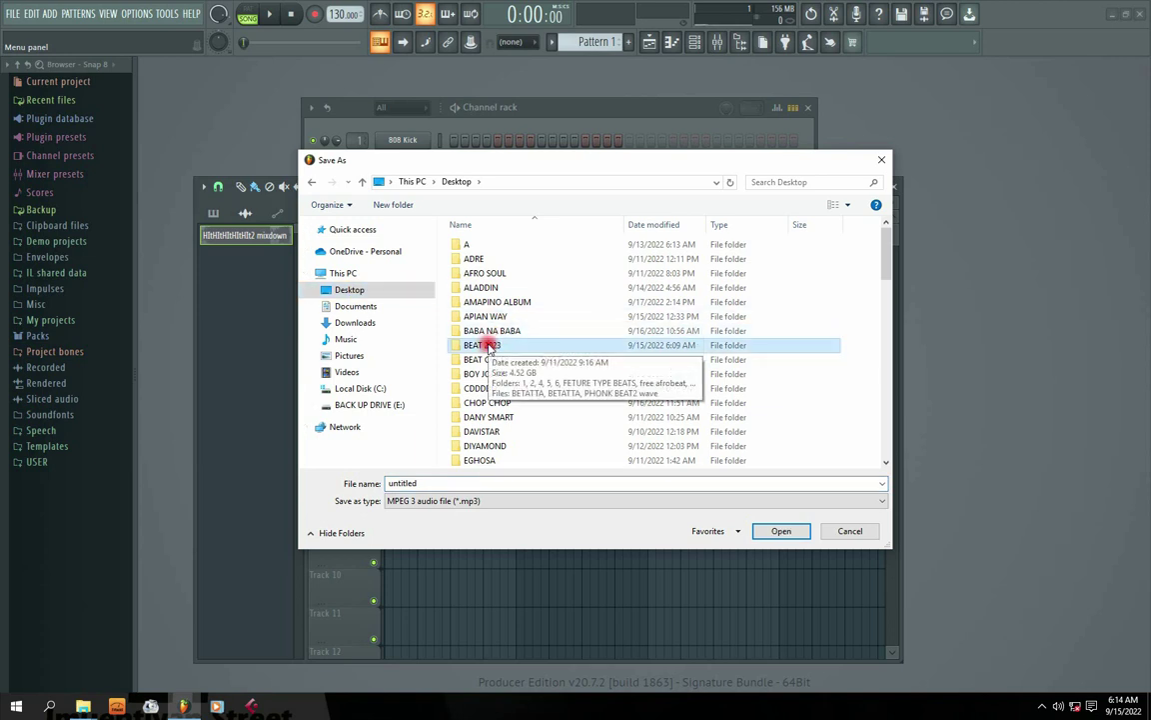
{"action": "key", "text": "Down"}
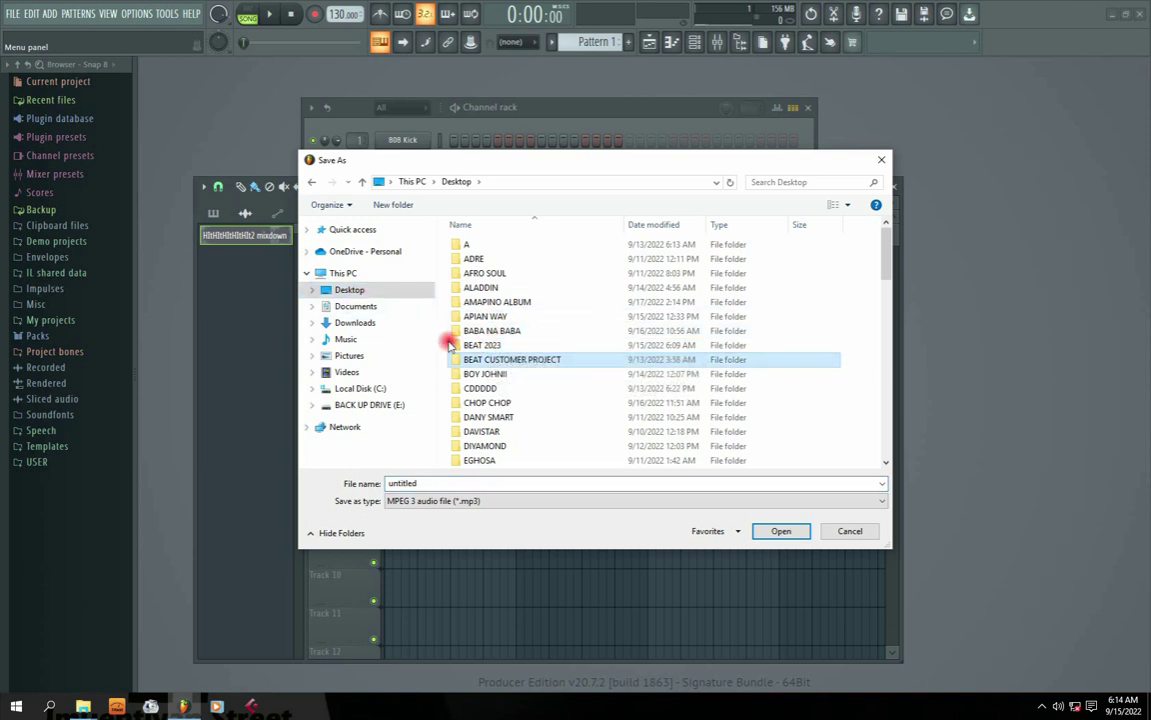
{"action": "key", "text": "s"}
{"action": "key", "text": "s"}
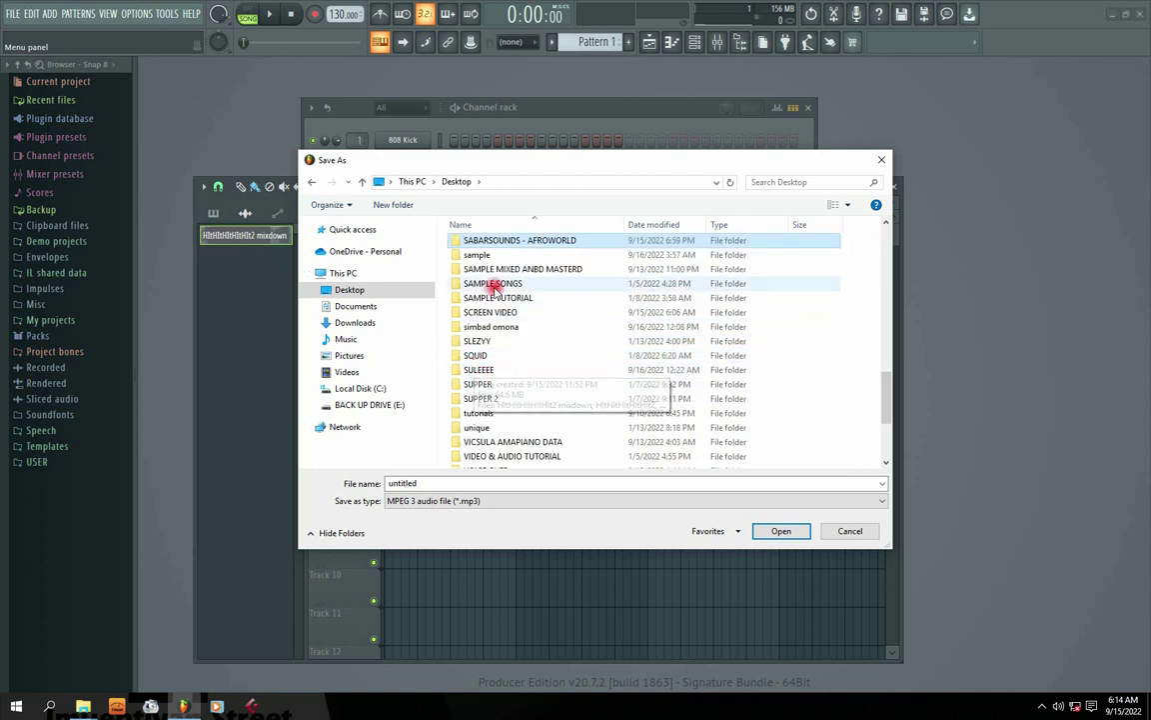
{"action": "key", "text": "s"}
{"action": "key", "text": "s"}
{"action": "key", "text": "s"}
{"action": "key", "text": "s"}
{"action": "key", "text": "s"}
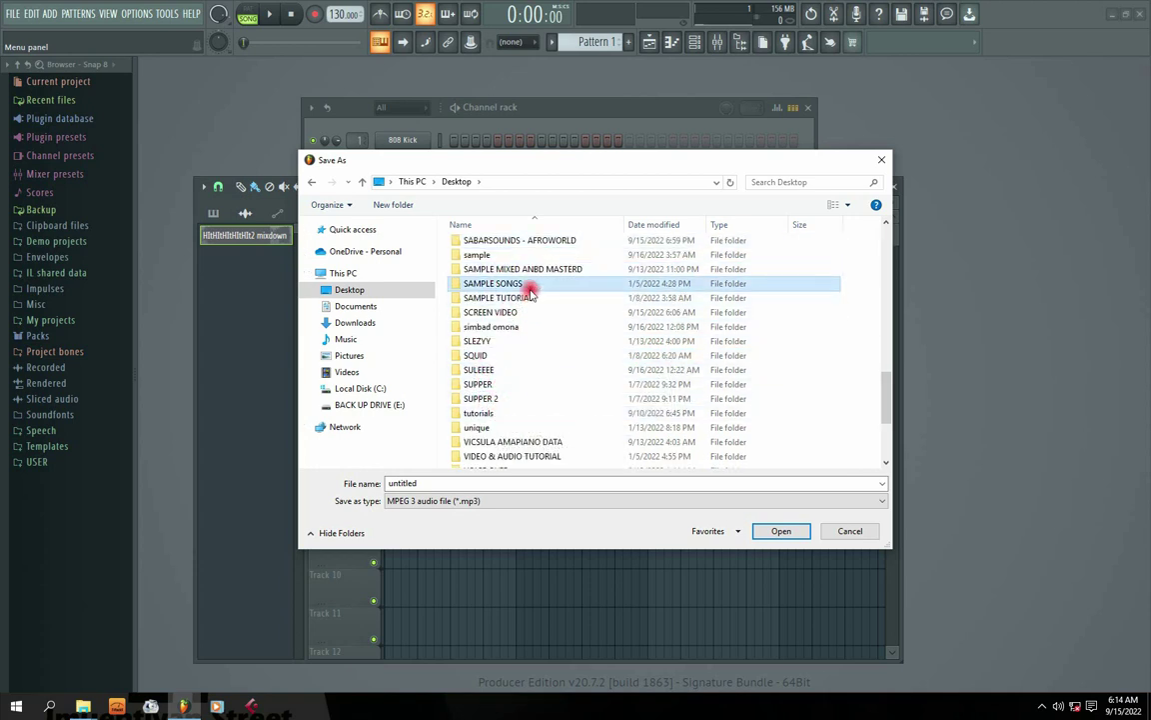
{"action": "double_click", "coordinate": [479, 370]}
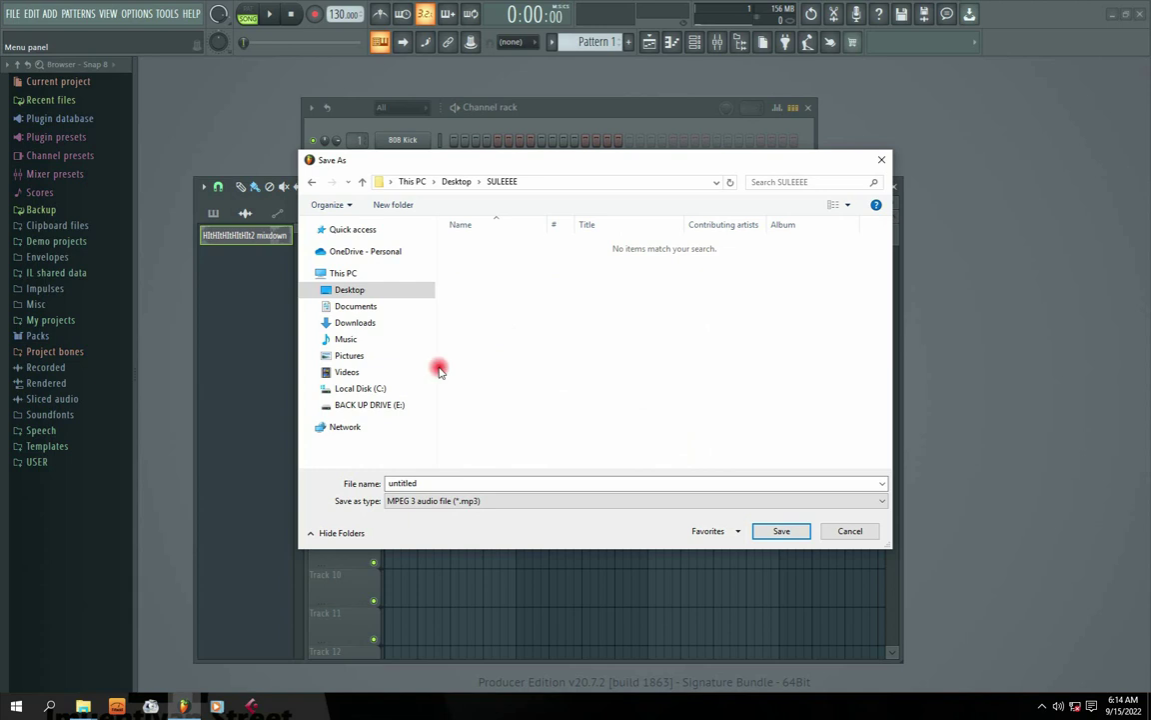
Step: Rename the export file from untitled to 'suleee mp3' and save it
{"action": "left_click_drag", "start_coordinate": [429, 482], "coordinate": [391, 483]}
{"action": "type", "text": "seleeee"}
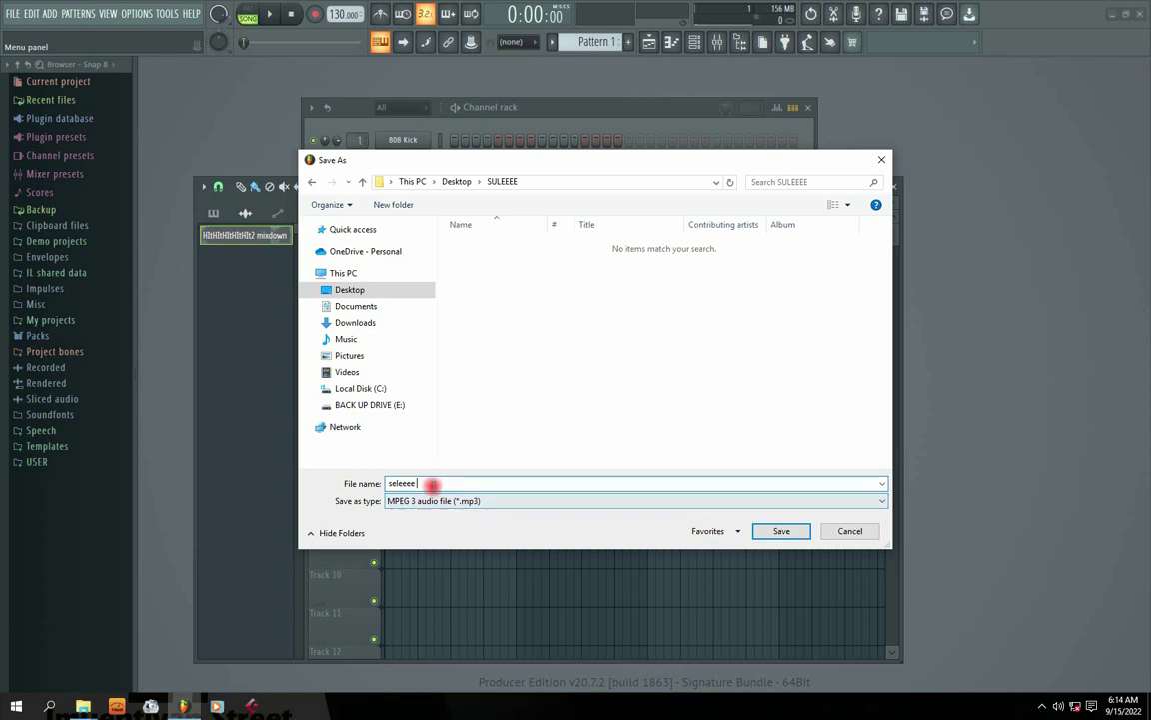
{"action": "left_click_drag", "start_coordinate": [432, 482], "coordinate": [363, 484]}
{"action": "type", "text": "suleee"}
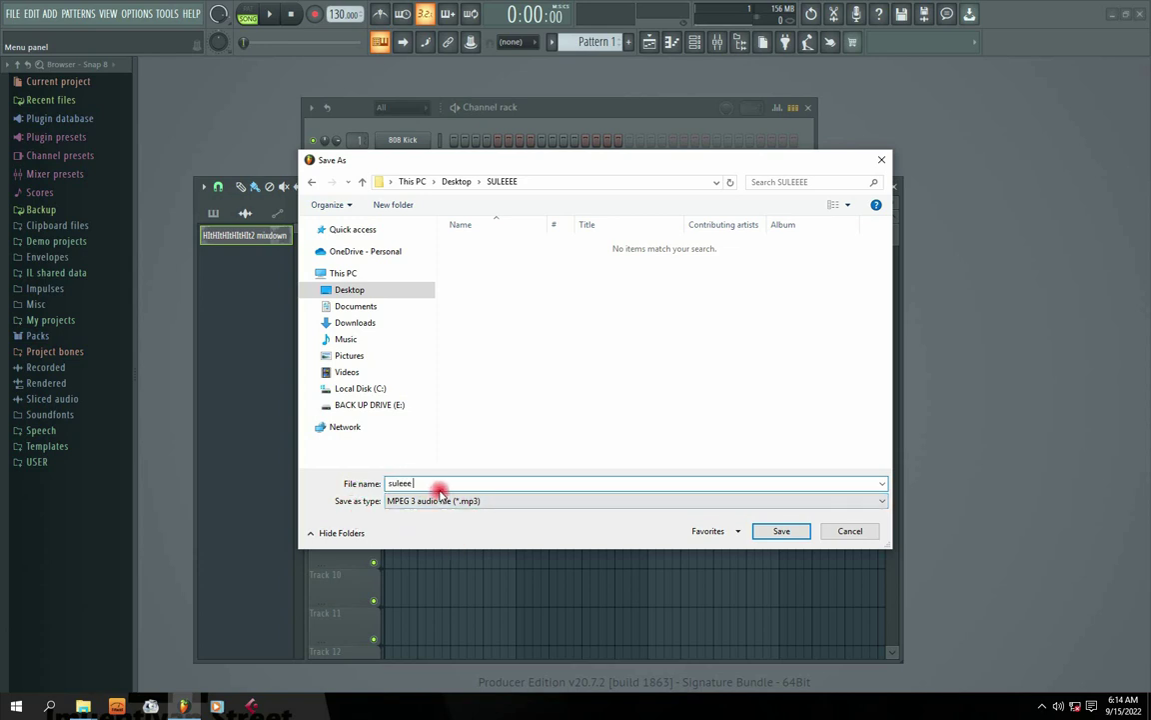
{"action": "type", "text": "mp"}
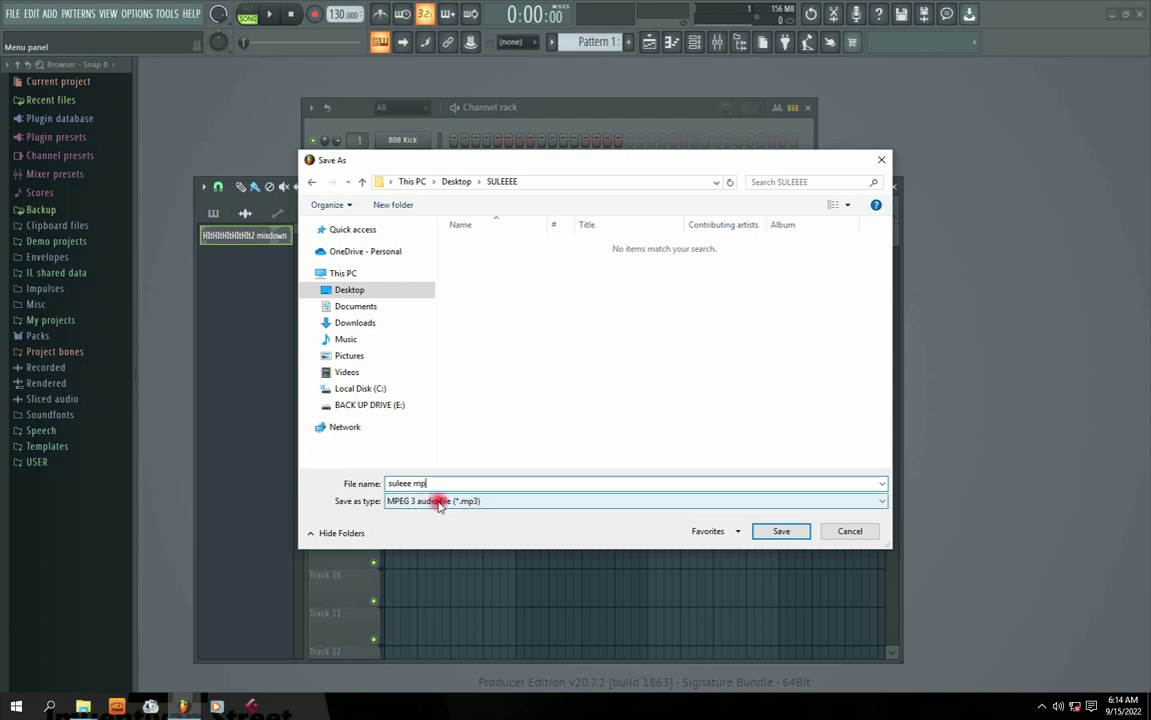
{"action": "type", "text": "3"}
{"action": "left_click", "coordinate": [782, 530]}
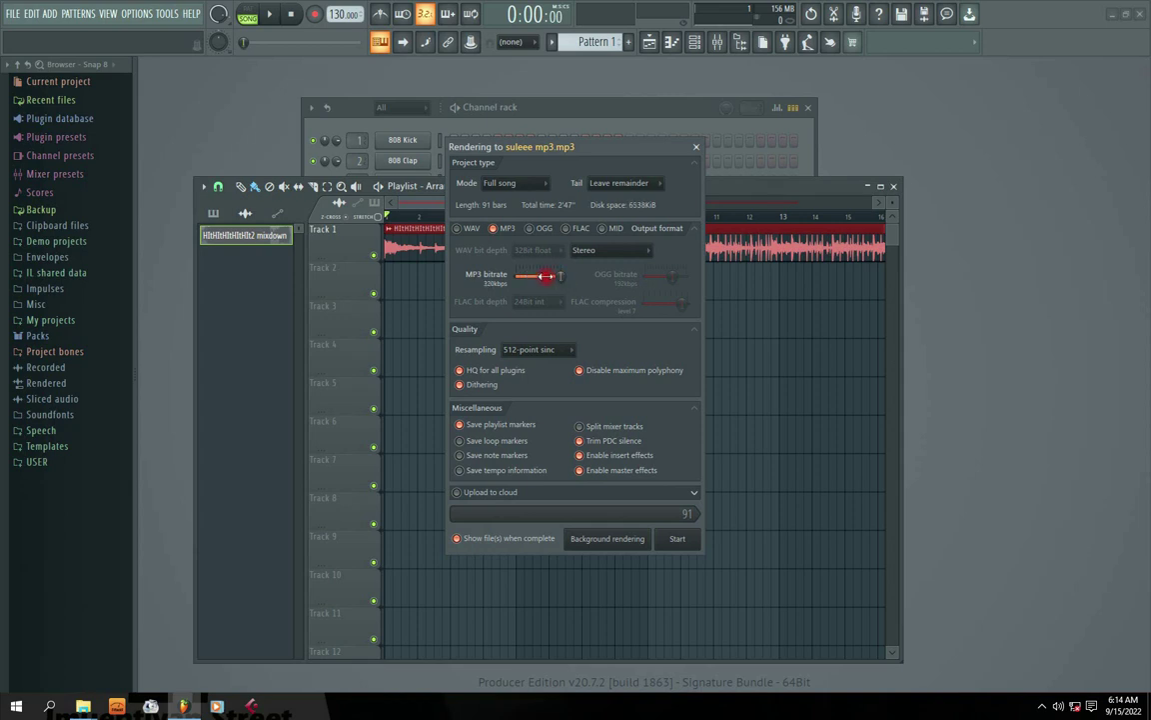
Step: Render the whole song to suleee mp3 as a 320 kbps MP3
{"action": "left_click_drag", "start_coordinate": [602, 168], "coordinate": [598, 178]}
{"action": "left_click", "coordinate": [672, 572]}
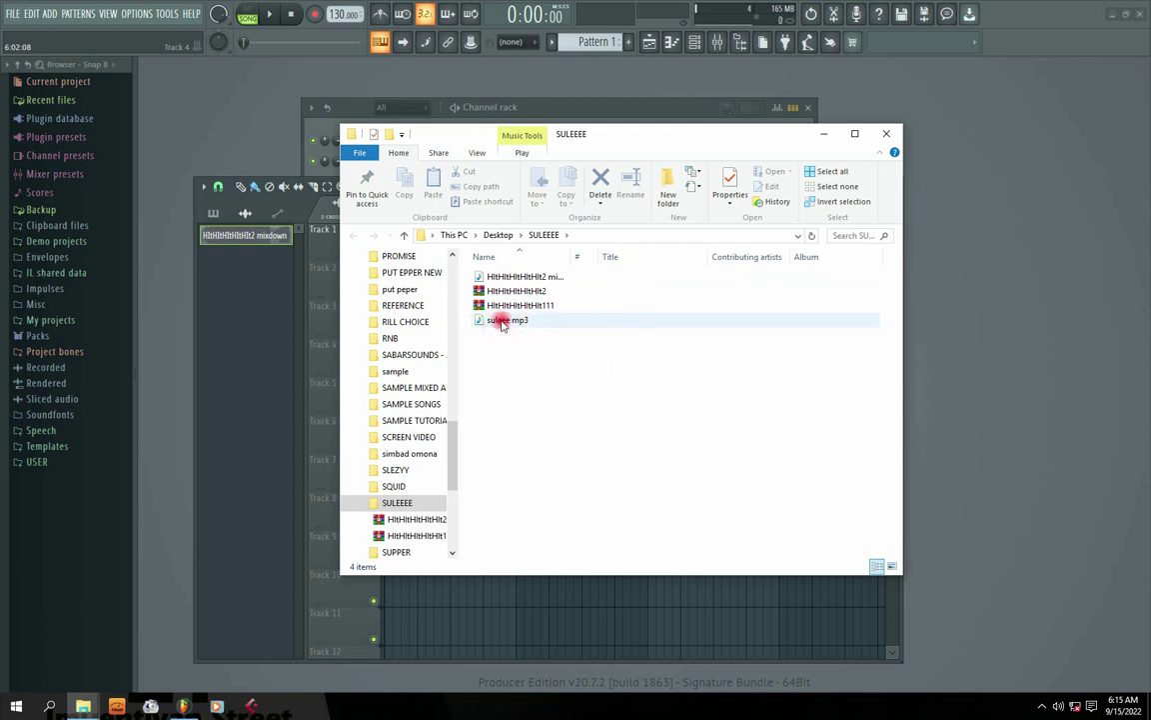
Step: Close the open SULEEEE and BEAT 2023 Explorer windows and minimize FL Studio
{"action": "left_click_drag", "start_coordinate": [583, 134], "coordinate": [589, 170]}
{"action": "left_click", "coordinate": [450, 326]}
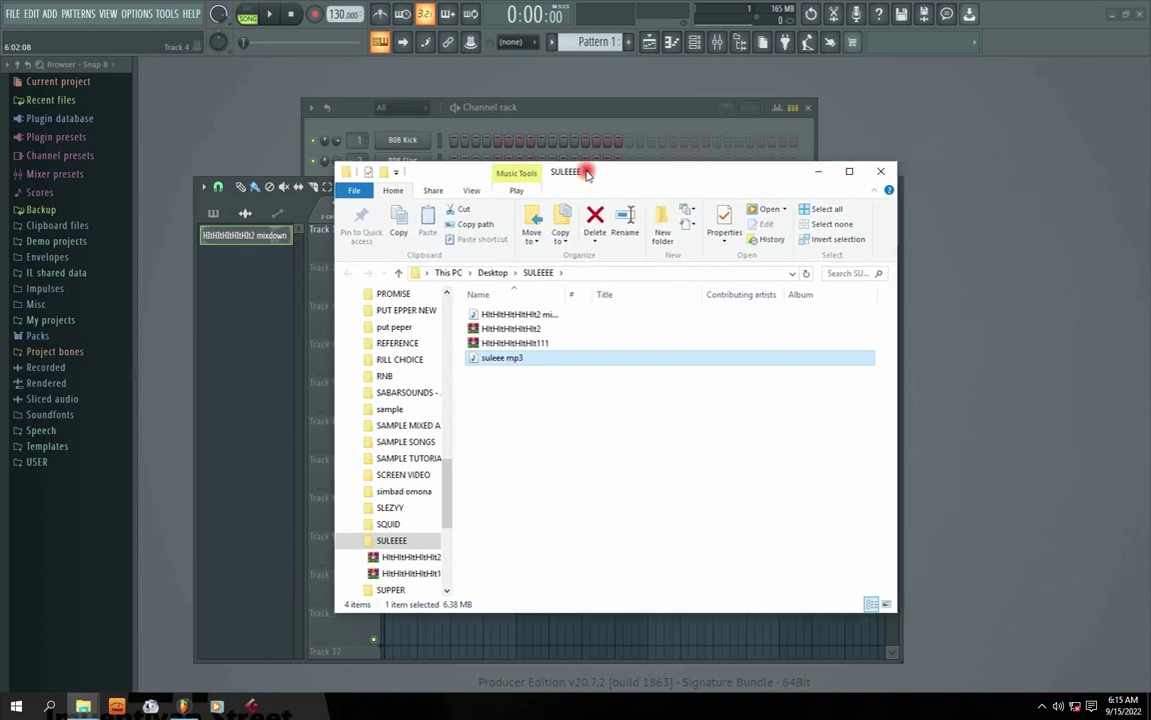
{"action": "left_click", "coordinate": [888, 160]}
{"action": "left_click", "coordinate": [1111, 14]}
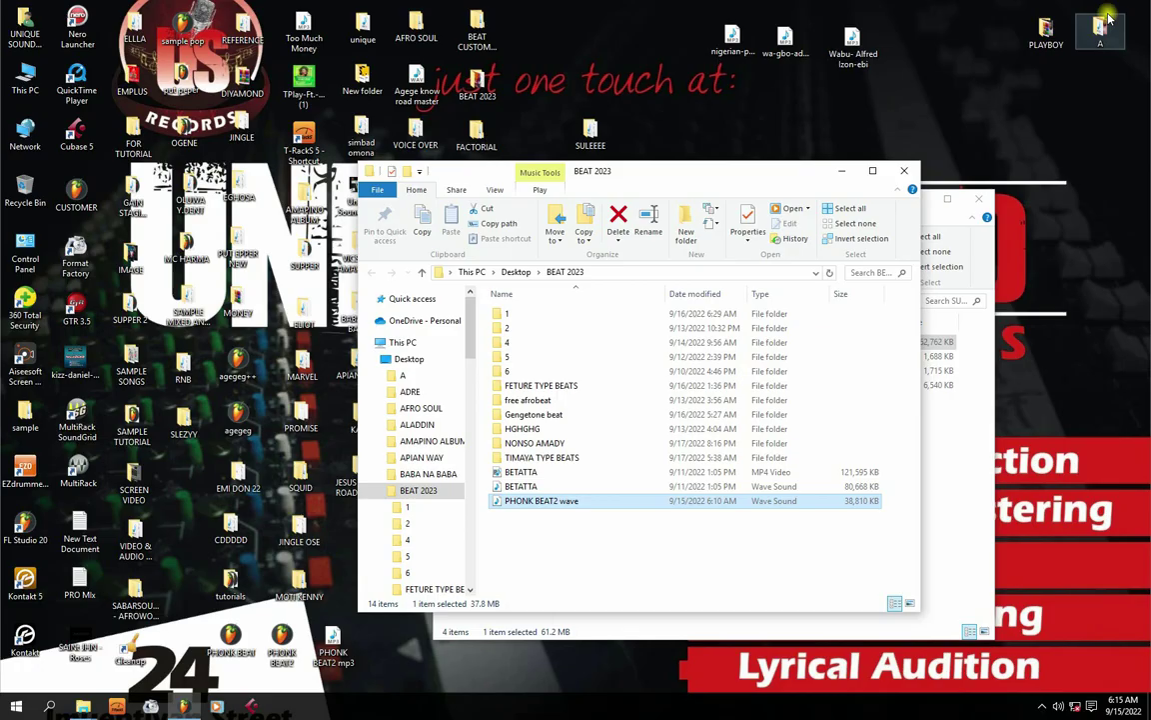
{"action": "left_click", "coordinate": [842, 171]}
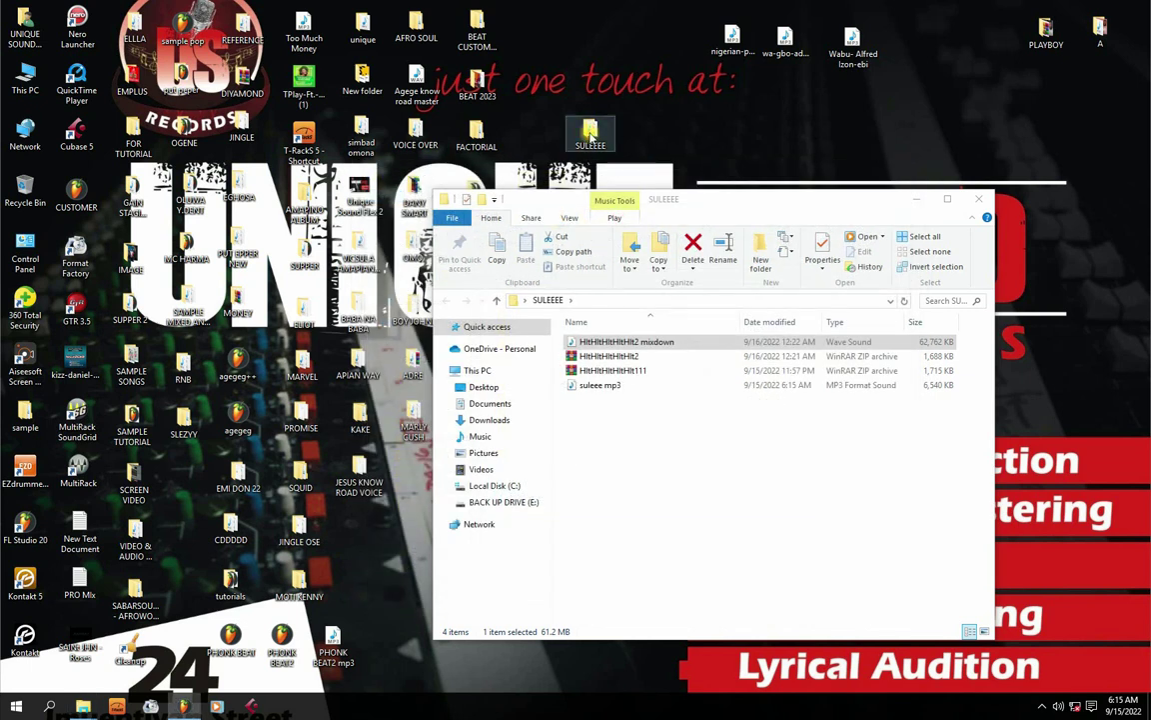
{"action": "left_click_drag", "start_coordinate": [611, 199], "coordinate": [606, 195]}
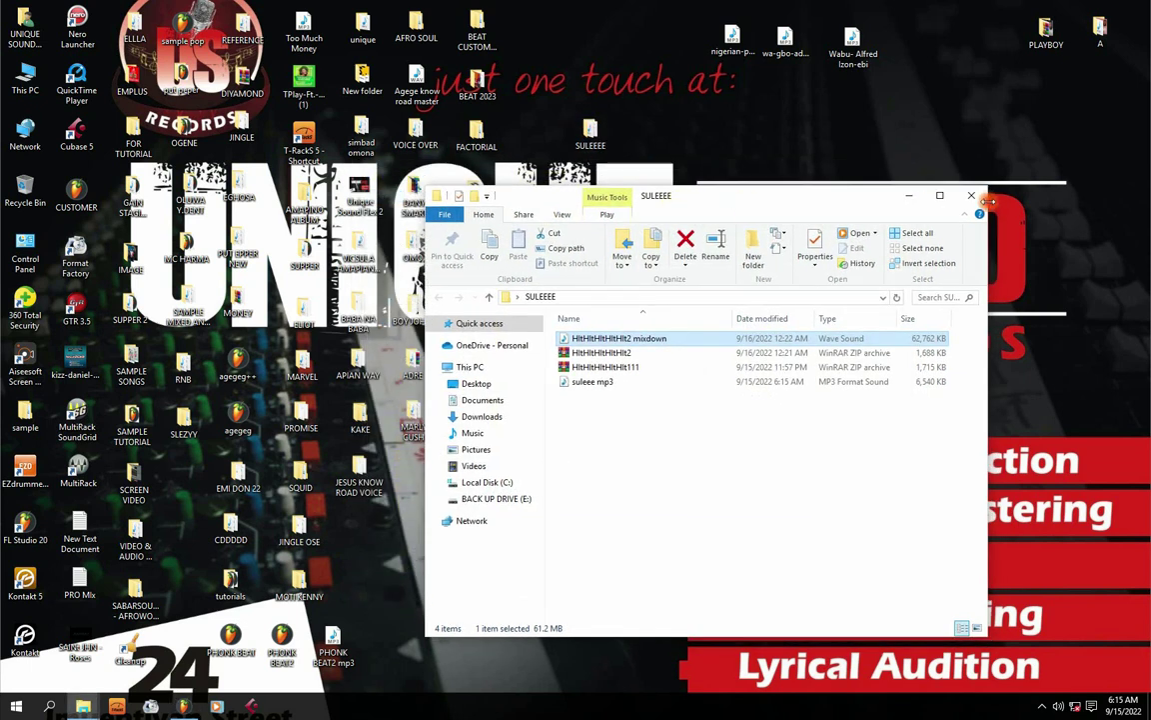
{"action": "left_click", "coordinate": [972, 195]}
Step: Reopen SULEEEE from the desktop full-screen and bring up suleee mp3's context menu
{"action": "double_click", "coordinate": [590, 135]}
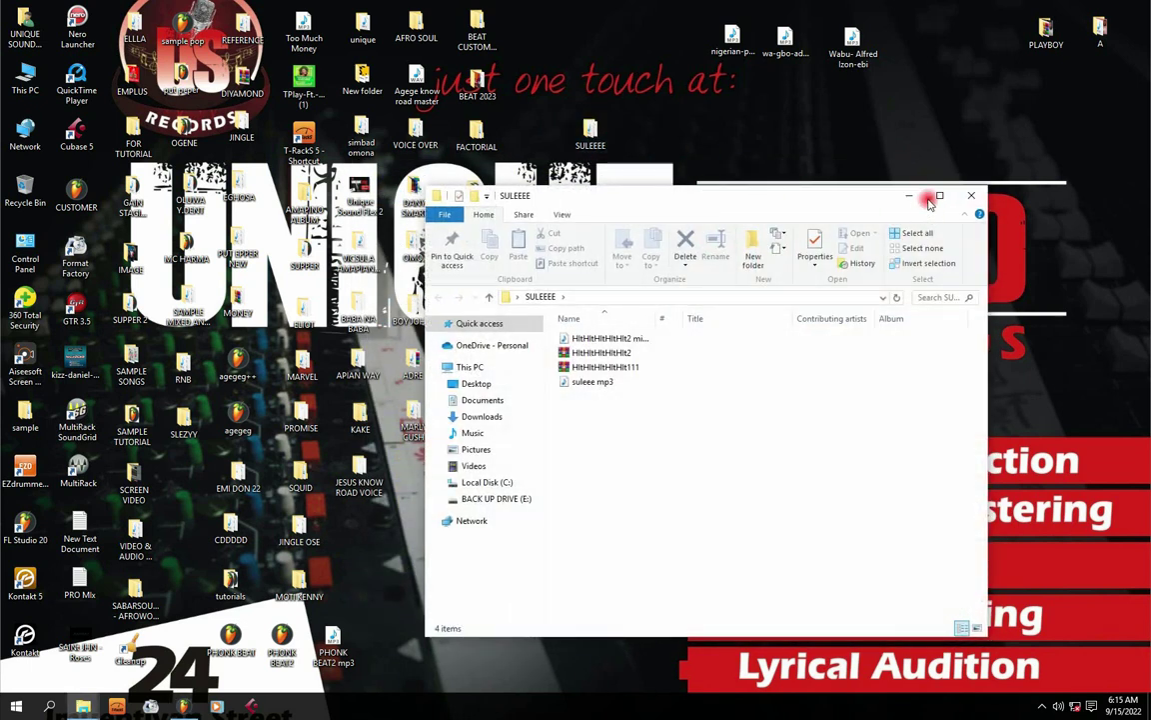
{"action": "double_click", "coordinate": [597, 182]}
{"action": "right_click", "coordinate": [170, 191]}
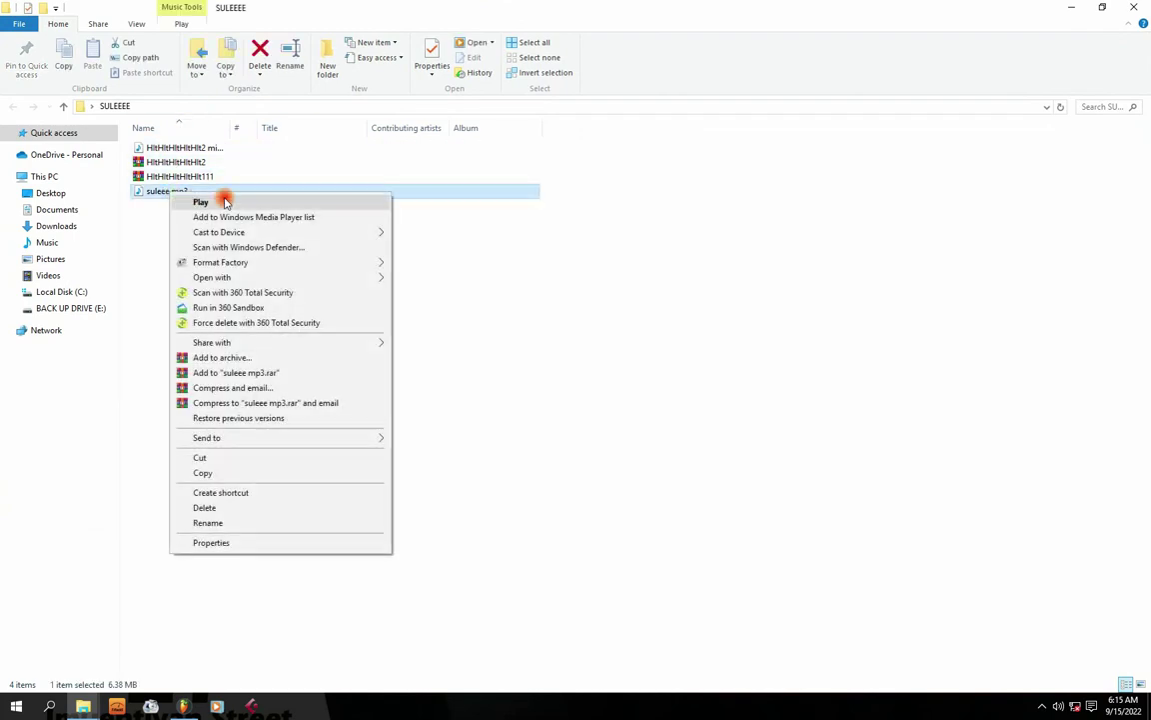
Step: Play suleee mp3 in Media Player, skip to about 00:27, then close player and folder
{"action": "left_click", "coordinate": [227, 203]}
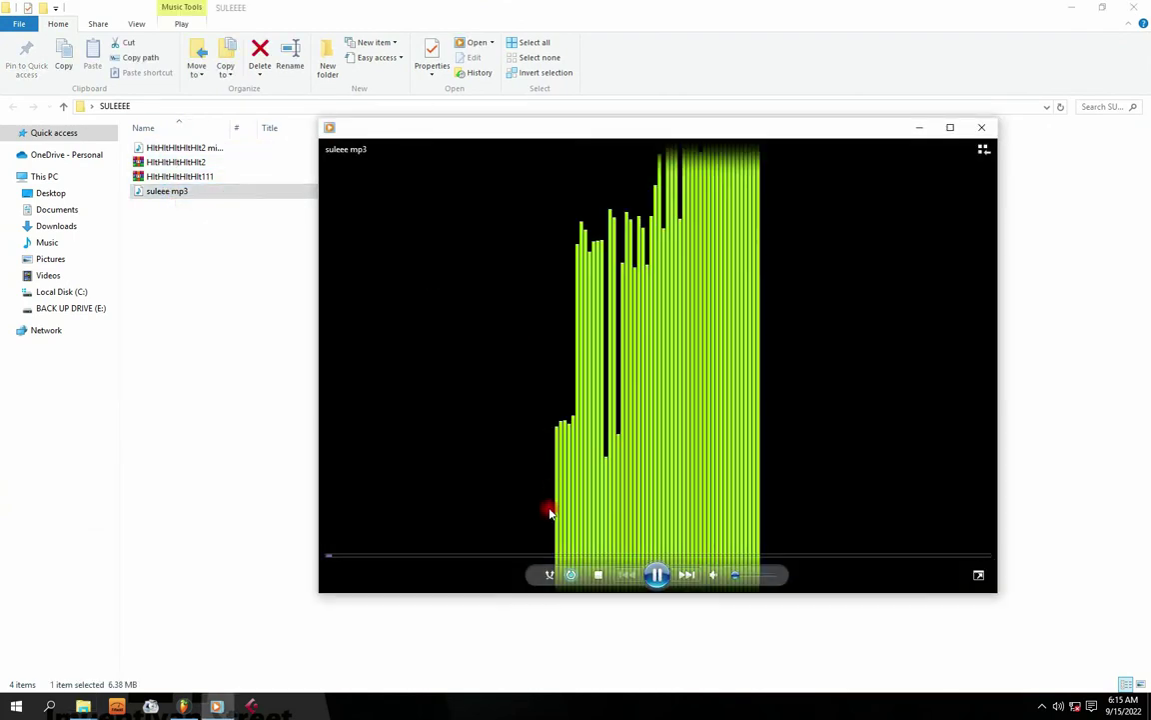
{"action": "left_click", "coordinate": [440, 553]}
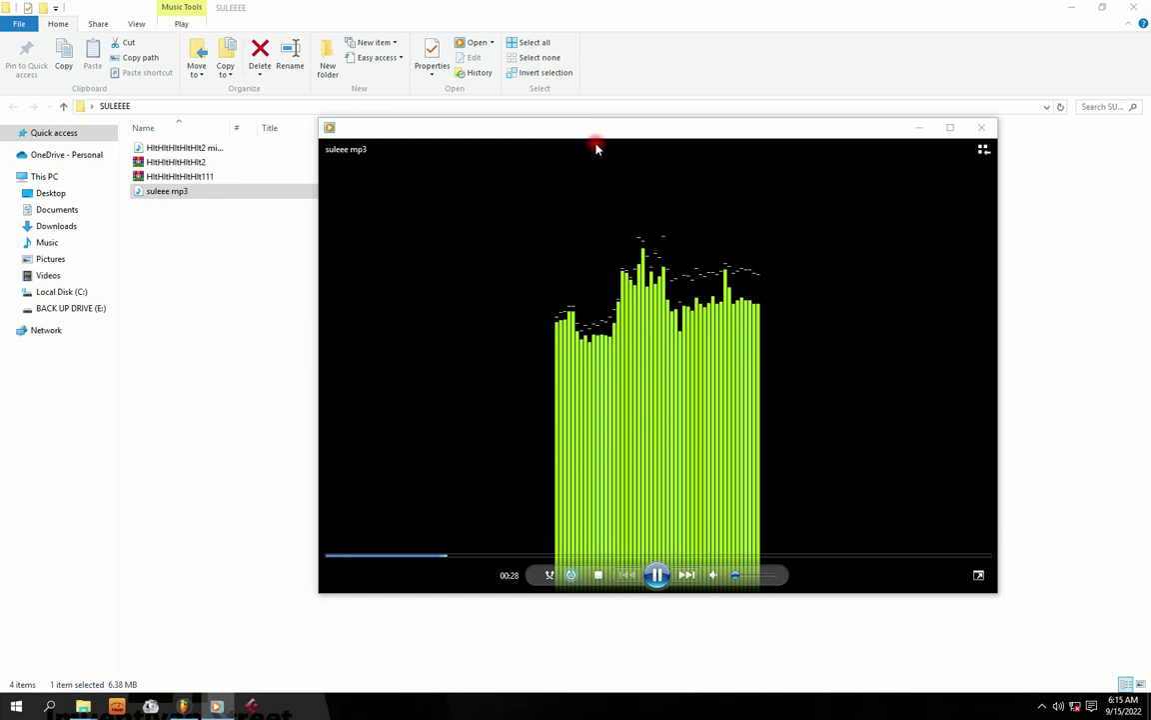
{"action": "left_click_drag", "start_coordinate": [614, 134], "coordinate": [529, 108]}
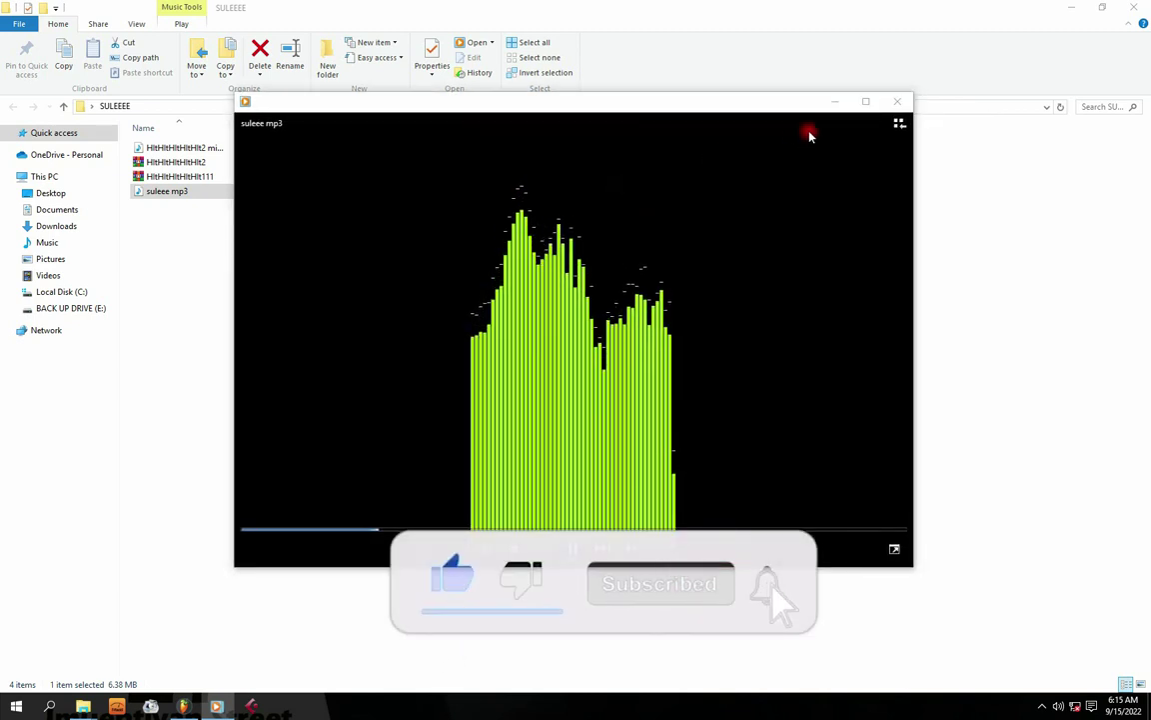
{"action": "left_click", "coordinate": [897, 101]}
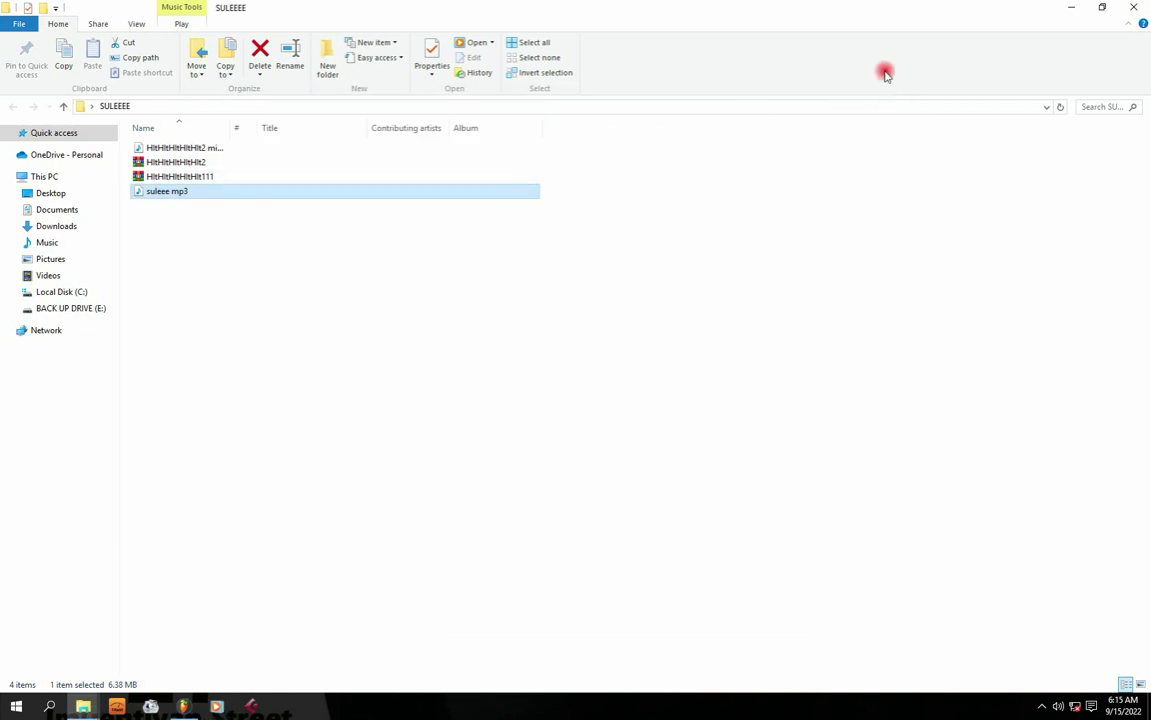
{"action": "left_click", "coordinate": [1137, 9]}
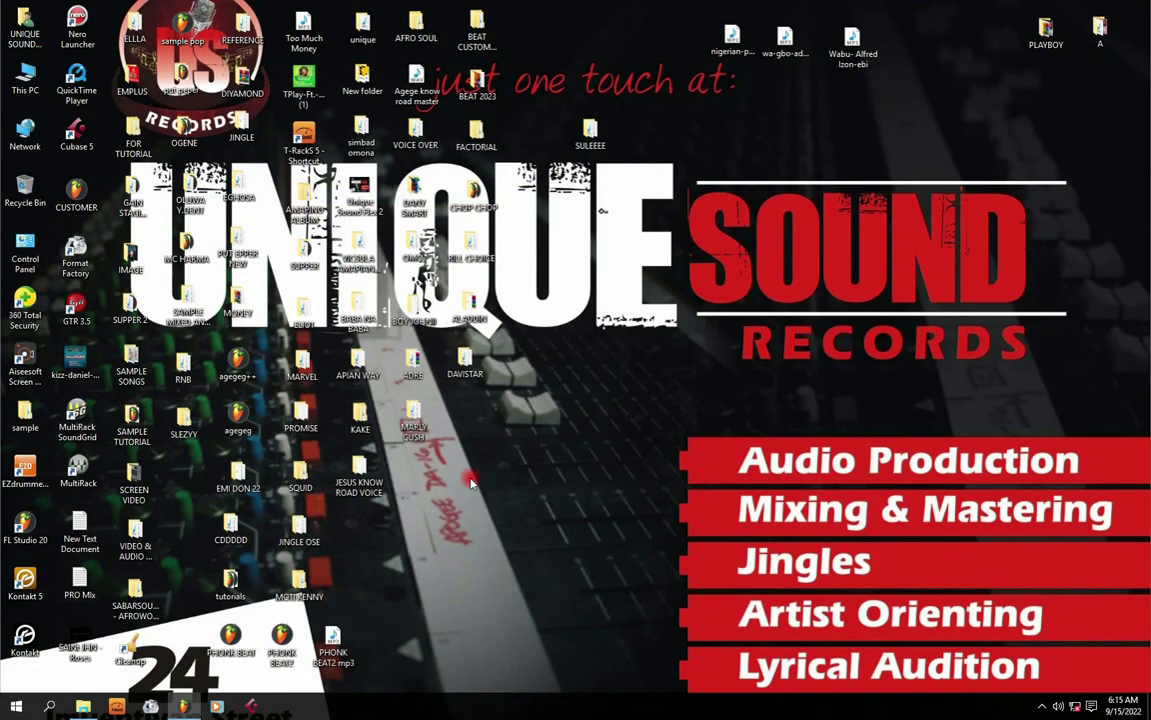
{"action": "left_click", "coordinate": [184, 704]}
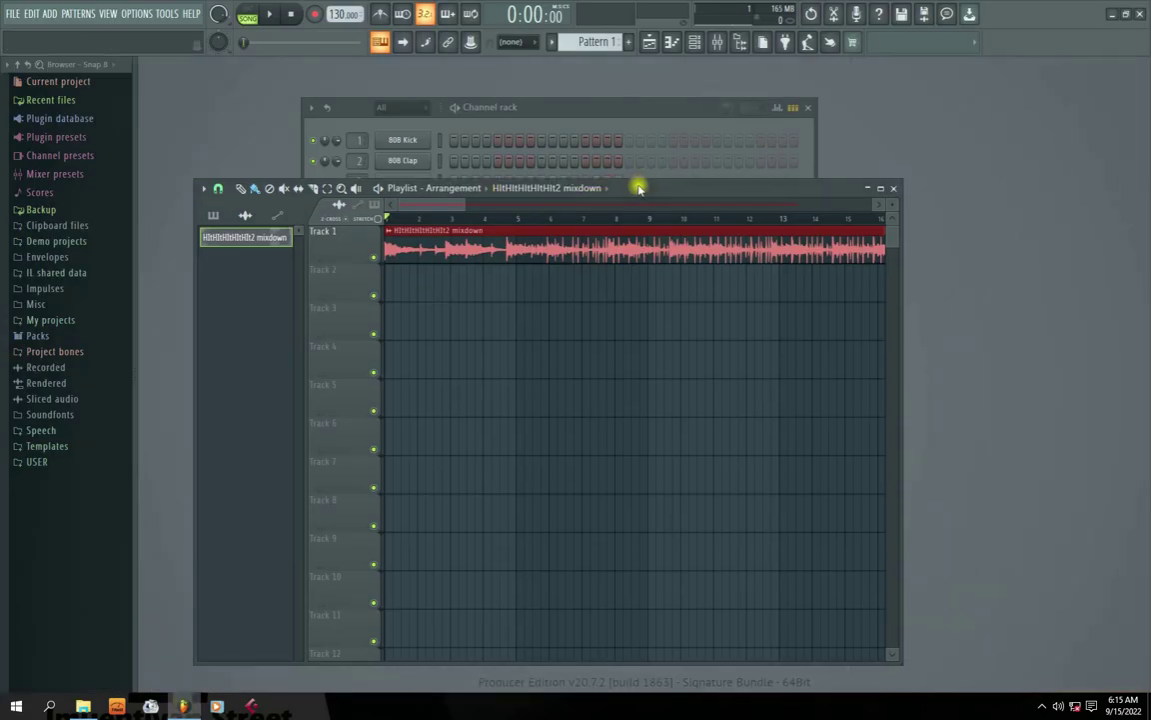
Step: Move the Playlist window up, enlarge it, and make Track 2 taller
{"action": "left_click_drag", "start_coordinate": [638, 185], "coordinate": [644, 129]}
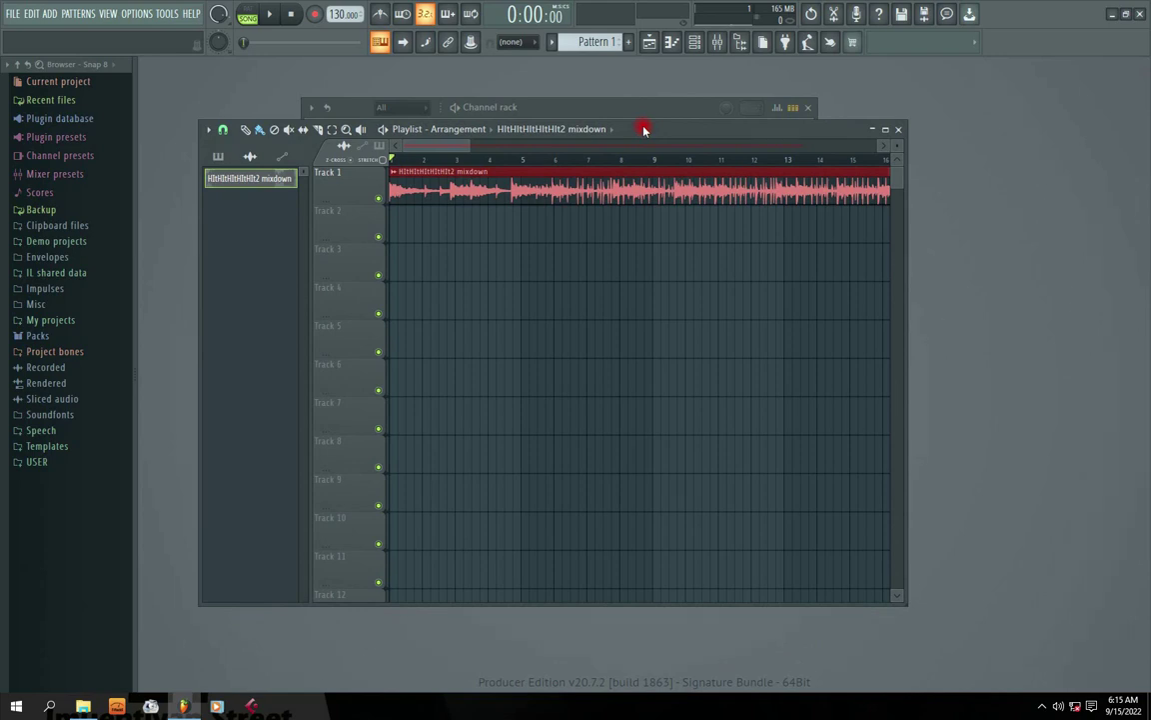
{"action": "left_click_drag", "start_coordinate": [645, 129], "coordinate": [637, 103]}
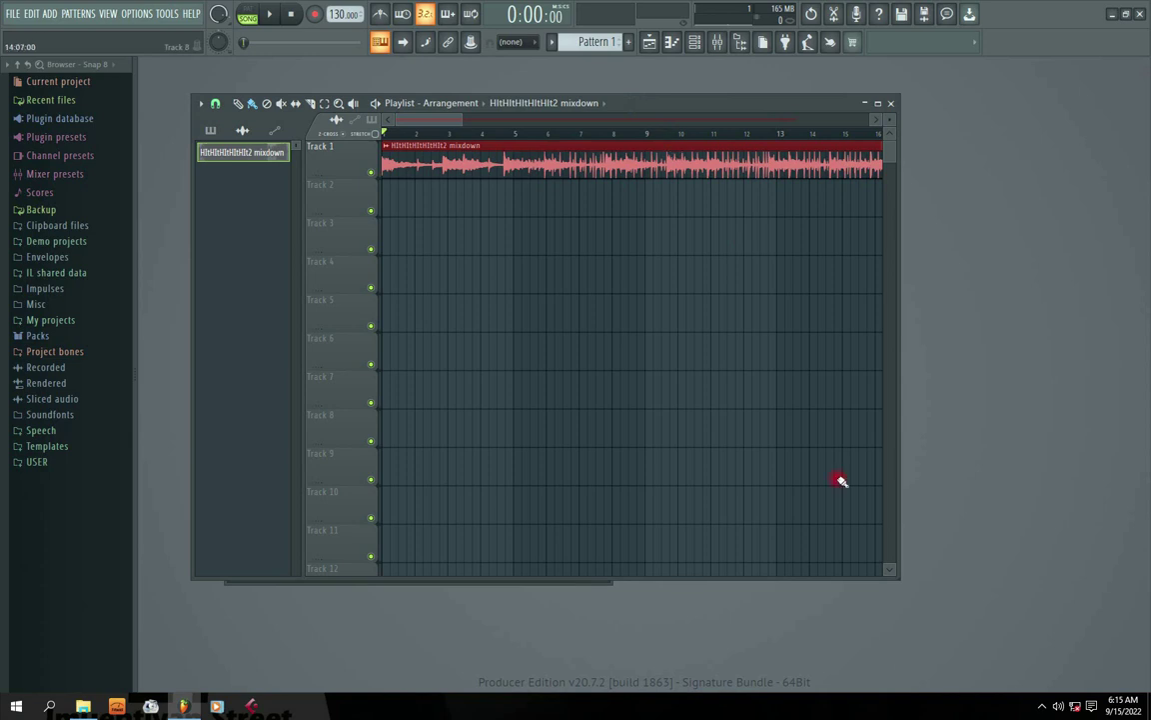
{"action": "left_click_drag", "start_coordinate": [896, 574], "coordinate": [940, 643]}
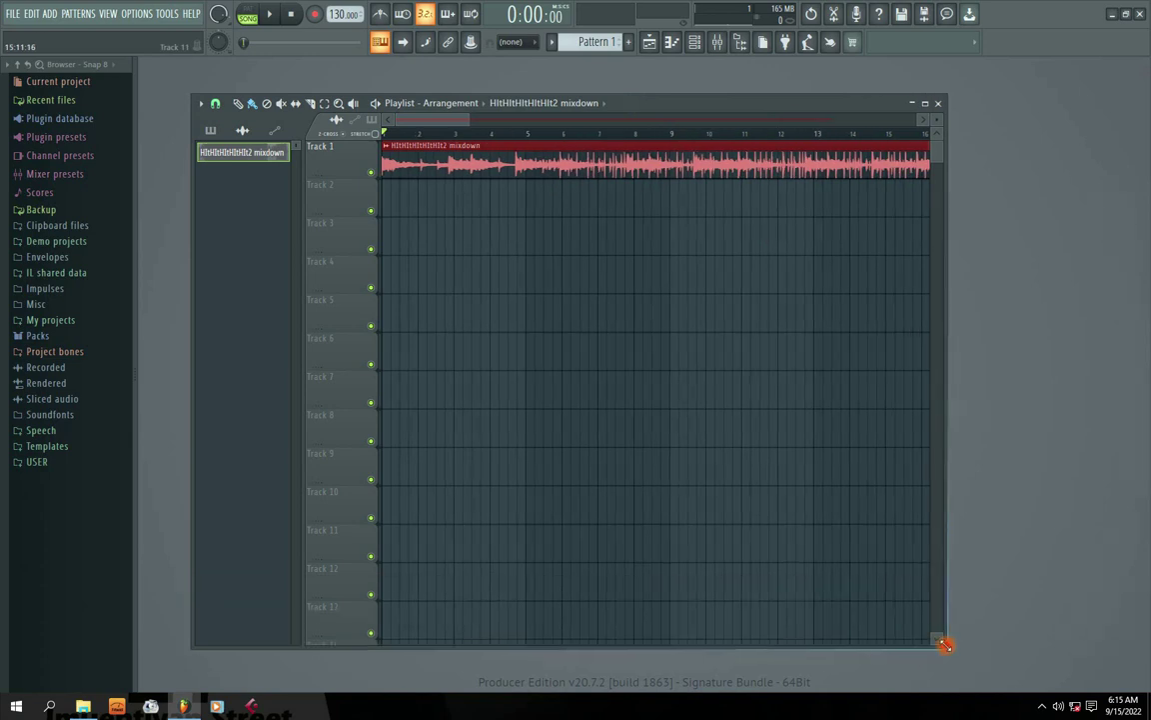
{"action": "mouse_move", "coordinate": [620, 105]}
{"action": "left_mouse_down"}
{"action": "mouse_move", "coordinate": [603, 93]}
{"action": "mouse_move", "coordinate": [612, 85]}
{"action": "mouse_move", "coordinate": [602, 93]}
{"action": "mouse_move", "coordinate": [611, 92]}
{"action": "left_mouse_up"}
{"action": "left_click_drag", "start_coordinate": [329, 199], "coordinate": [329, 217]}
{"action": "mouse_move", "coordinate": [621, 86]}
{"action": "left_mouse_down"}
{"action": "mouse_move", "coordinate": [613, 101]}
{"action": "mouse_move", "coordinate": [626, 97]}
{"action": "left_mouse_up"}
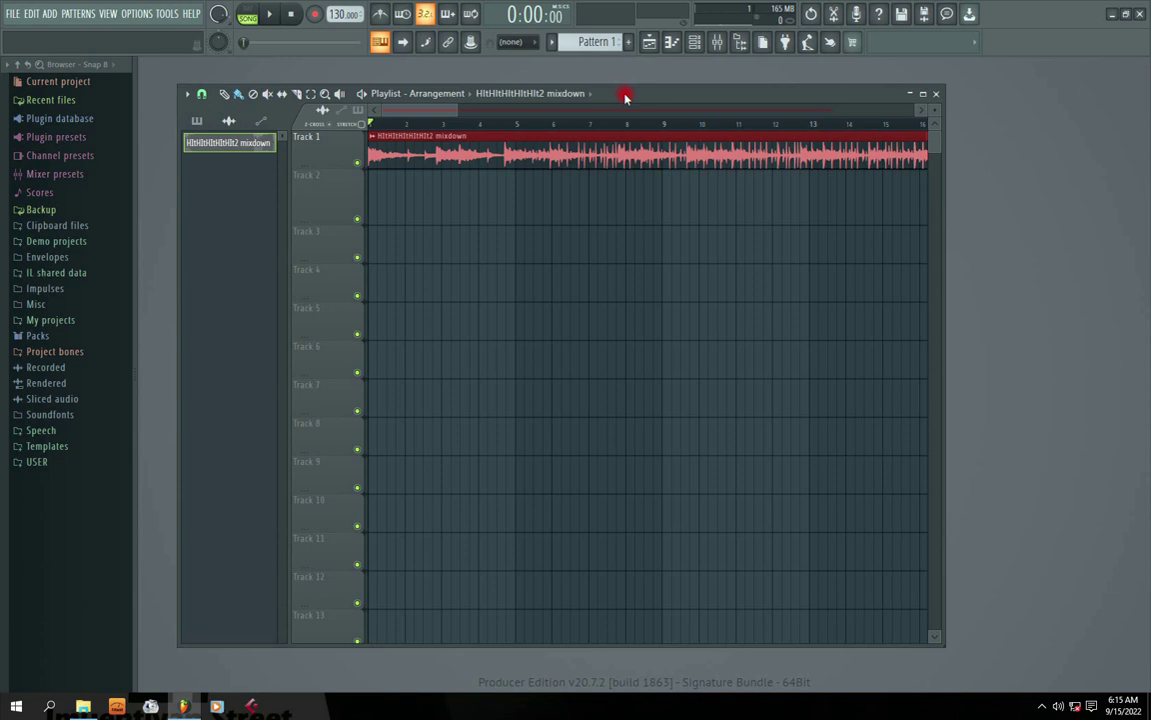
{"action": "left_click_drag", "start_coordinate": [626, 97], "coordinate": [638, 92]}
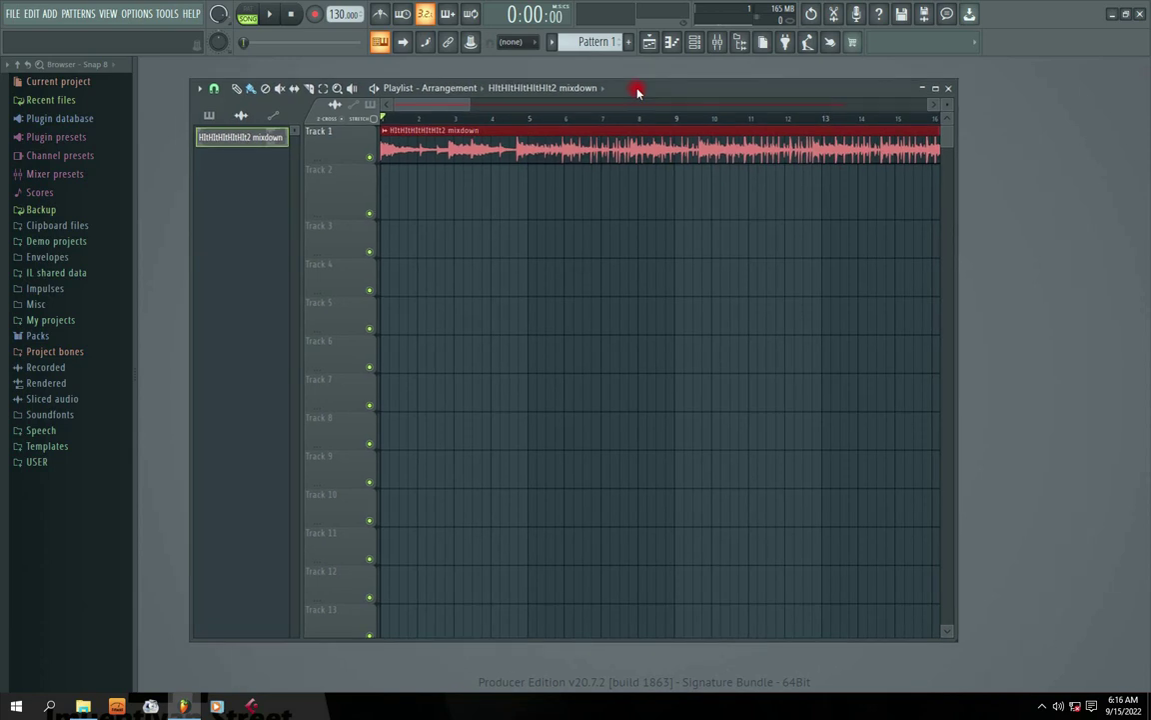